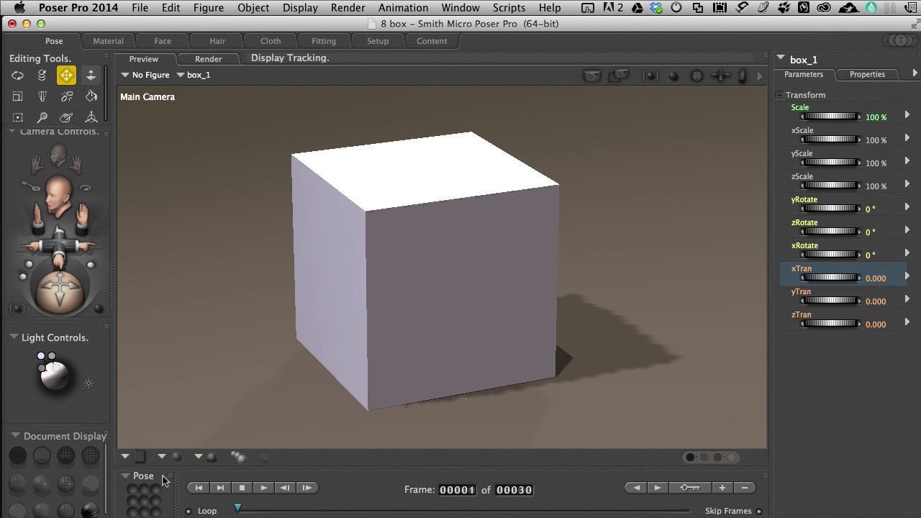
- Check the available memory dot types, keeping Pose, and scrub through the animation timeline
left_click(126, 477)
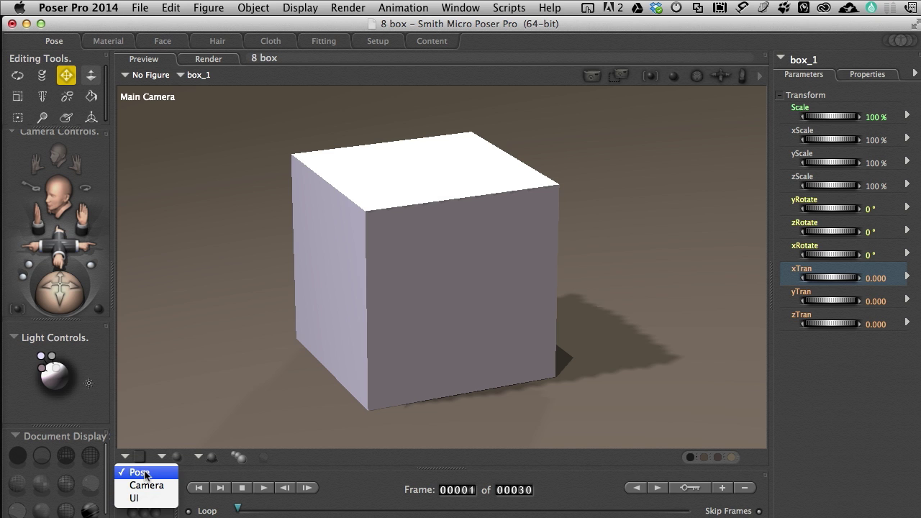
left_click(144, 474)
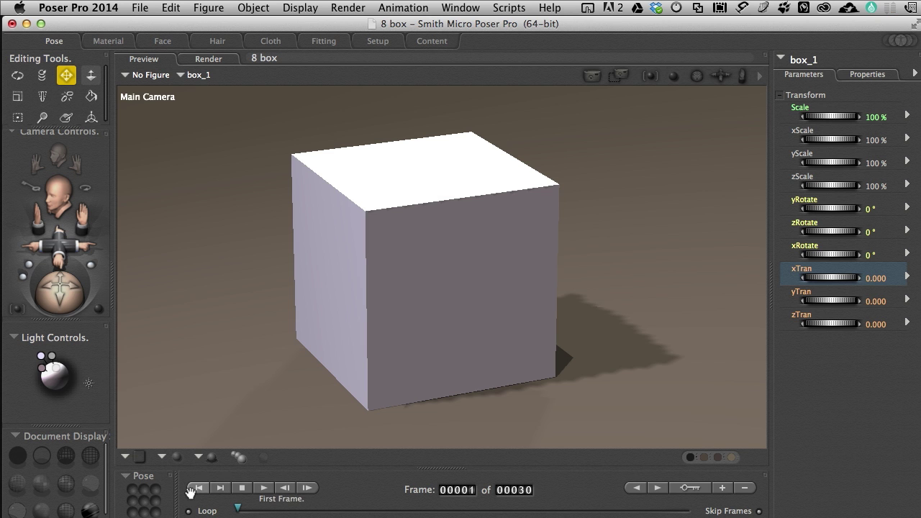
left_click_drag(238, 508, 596, 511)
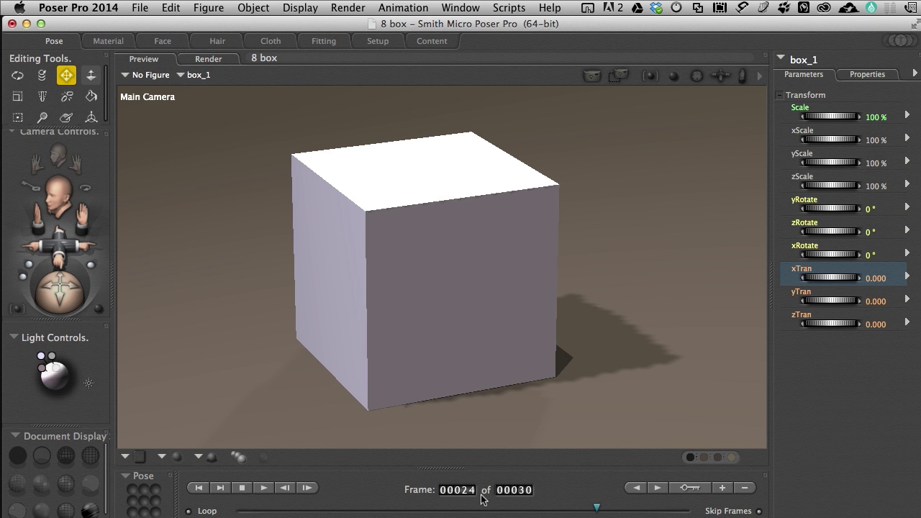
left_click_drag(598, 511, 412, 508)
left_click_drag(409, 510, 221, 511)
- Animate box_1 by setting xTran to 0.800 at frame 9, -0.413 at frame 16 and 0.017 at frame 25
left_click(366, 509)
left_click_drag(828, 277, 889, 278)
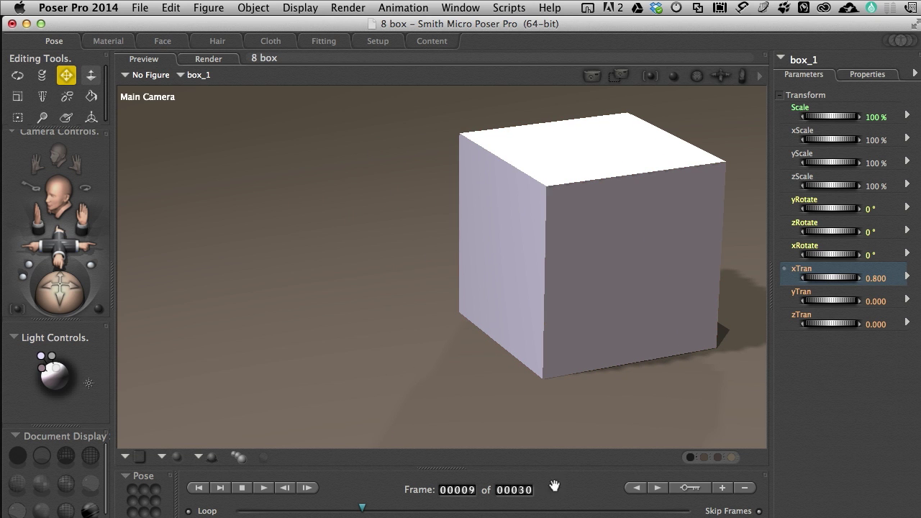
left_click(481, 510)
left_click_drag(813, 280, 741, 277)
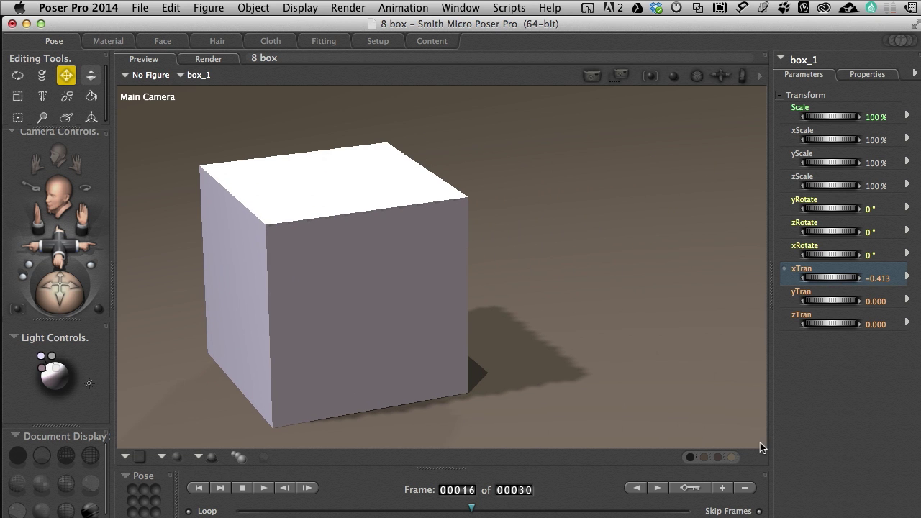
left_click(611, 510)
left_click_drag(825, 280, 858, 277)
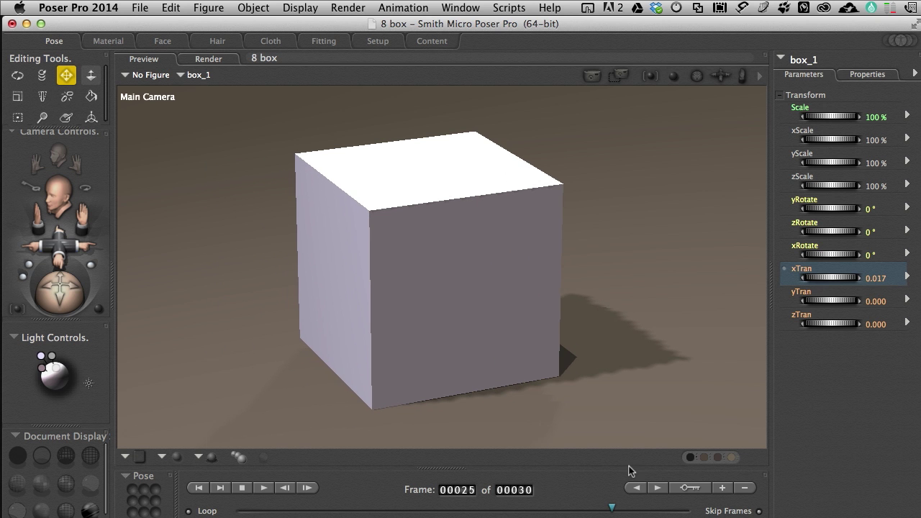
- Examine box_1's keyframes in the keyframe editor while scrubbing the animation beside the preview, and close the editor
left_click_drag(612, 511, 407, 509)
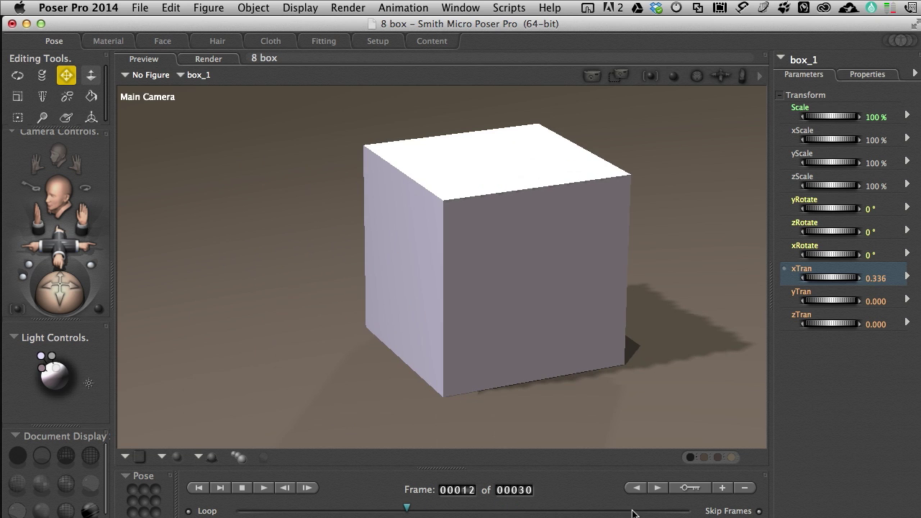
left_click(690, 488)
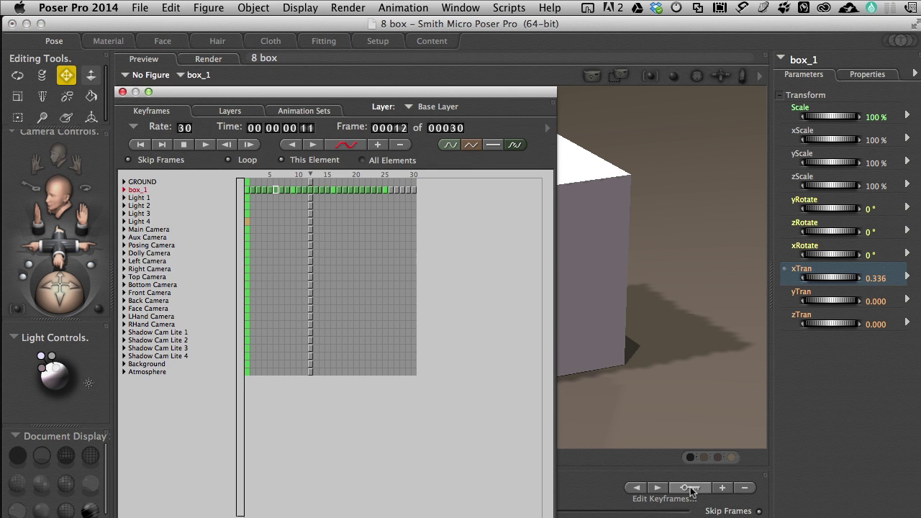
left_click_drag(356, 92, 362, 56)
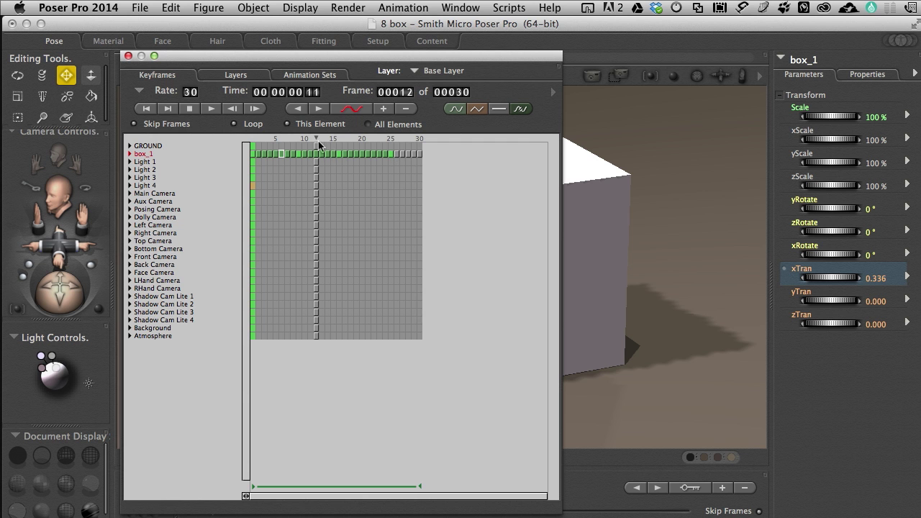
left_click_drag(315, 141, 276, 138)
left_click_drag(315, 55, 803, 54)
left_click_drag(798, 136, 860, 134)
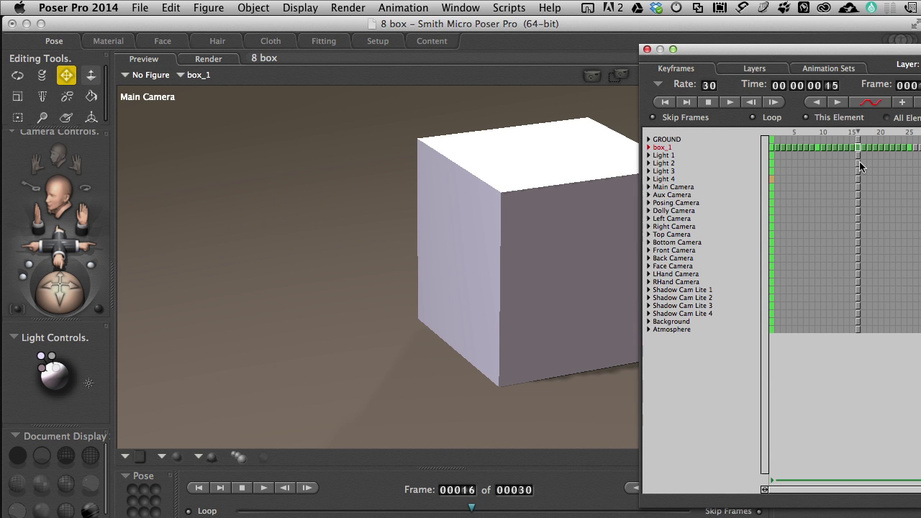
mouse_move(859, 134)
left_mouse_down()
mouse_move(786, 134)
mouse_move(911, 134)
mouse_move(800, 136)
left_mouse_up()
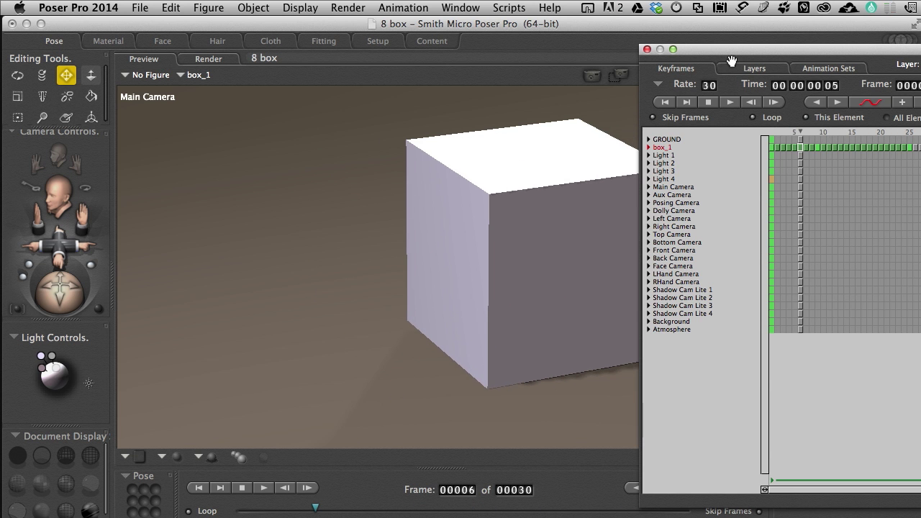
left_click(646, 49)
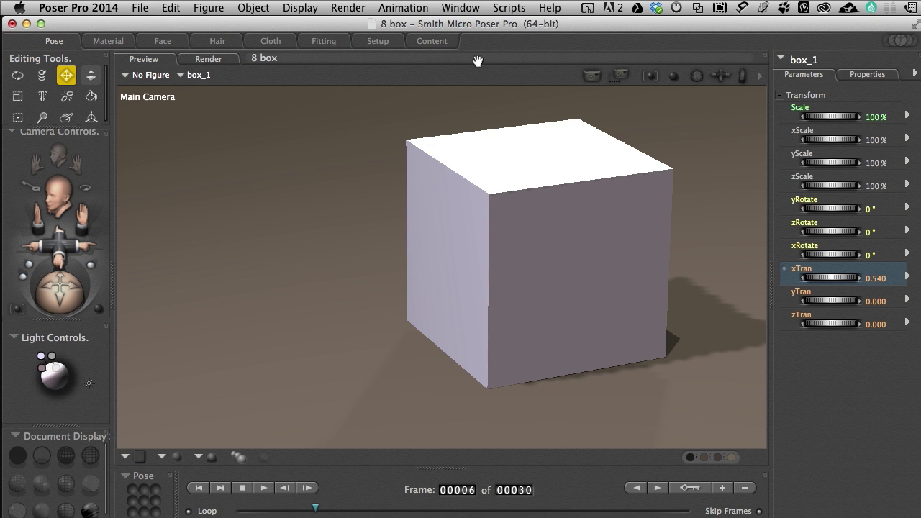
- Reopen the Animation Palette, move it clear of the box and examine the available frame rates
left_click(447, 9)
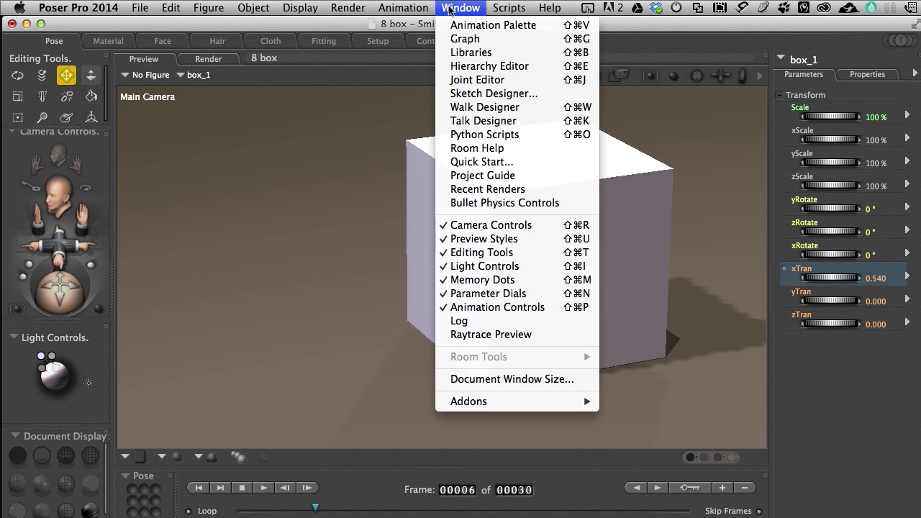
left_click(490, 28)
left_click_drag(712, 55, 374, 34)
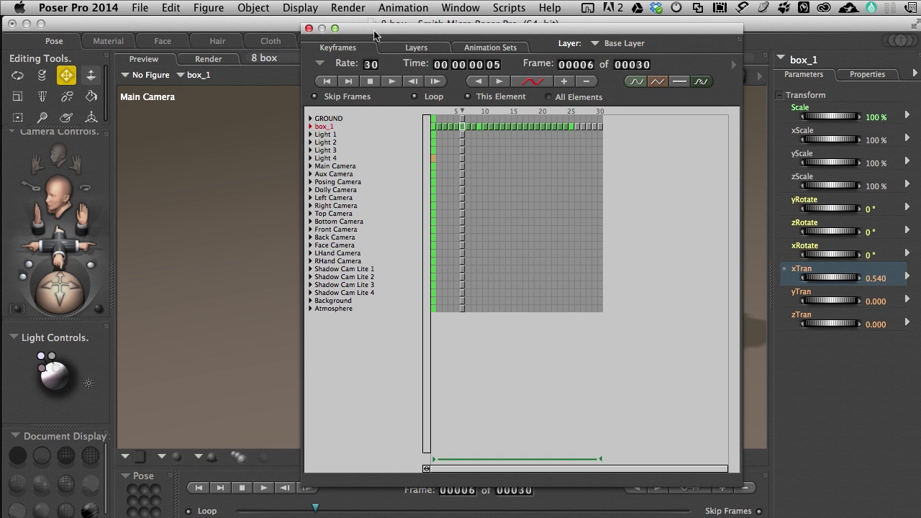
left_click_drag(374, 35, 186, 31)
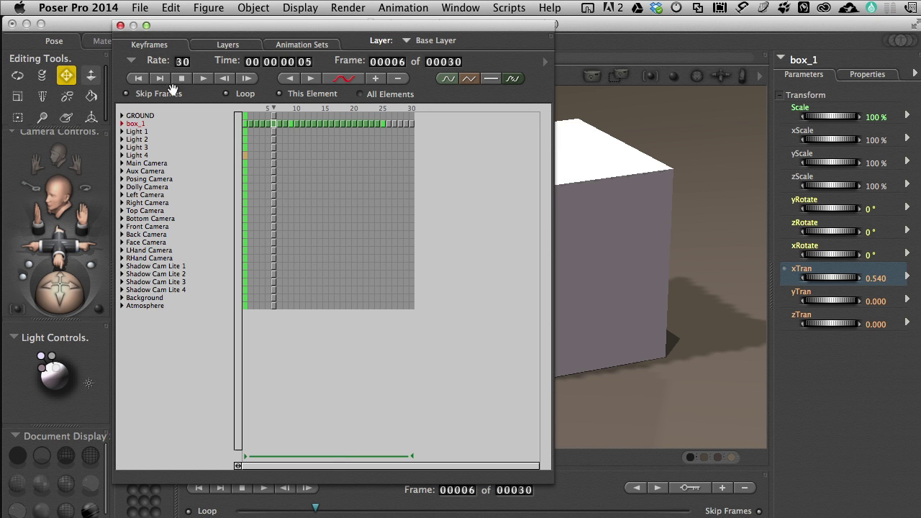
left_click(129, 61)
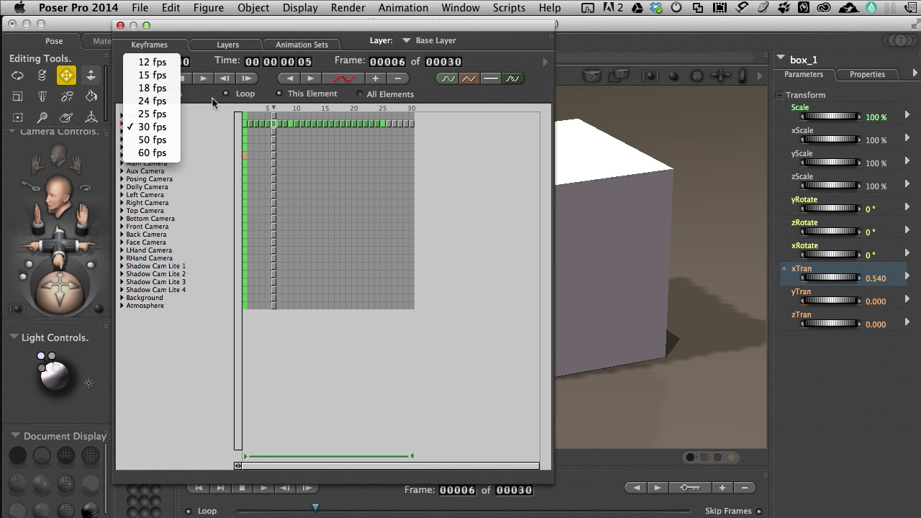
left_click(247, 40)
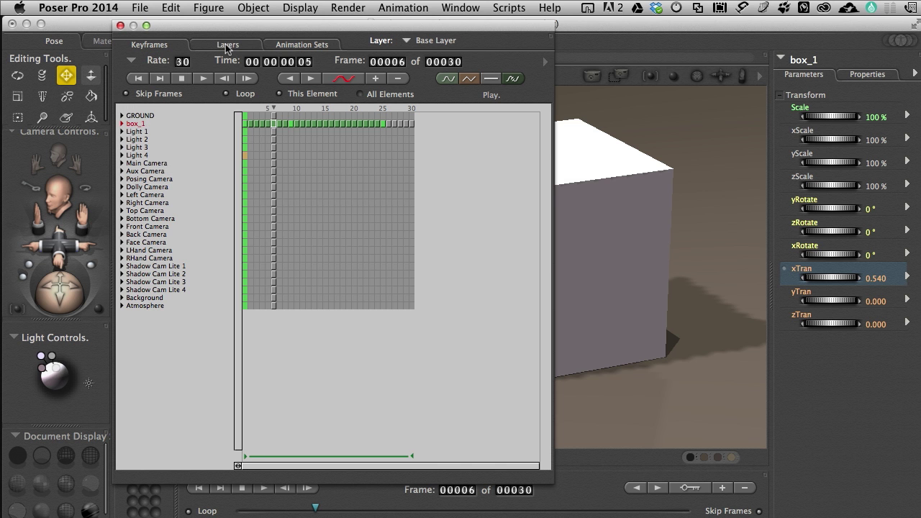
- Review the palette's Layers and Animation Sets views and its layer choices, and close the palette
left_click(227, 45)
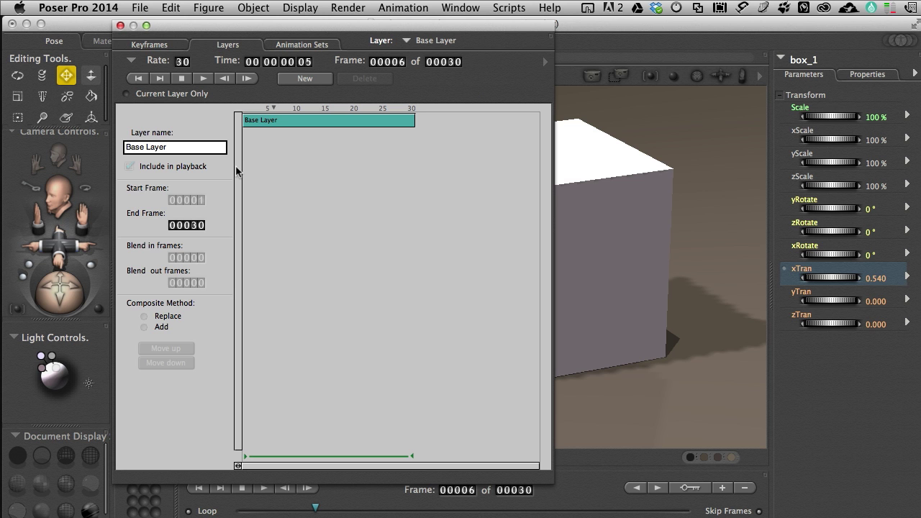
left_click(298, 45)
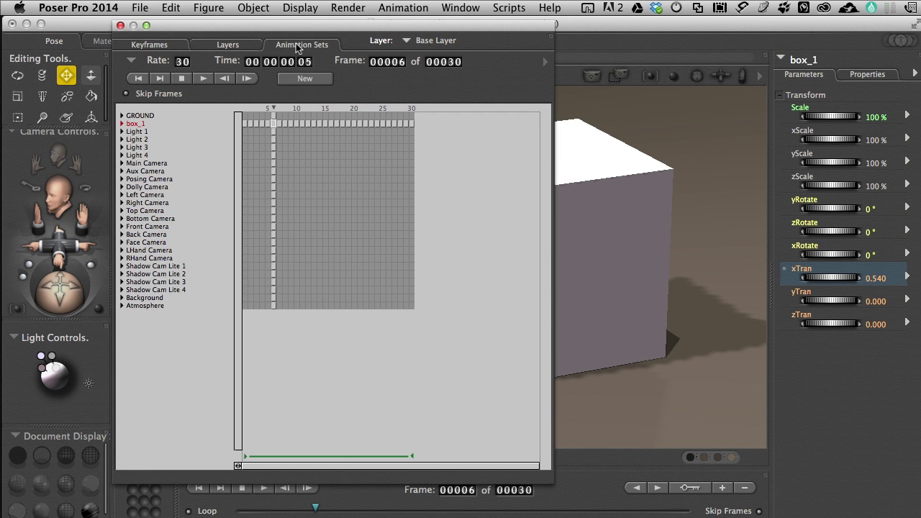
left_click(166, 45)
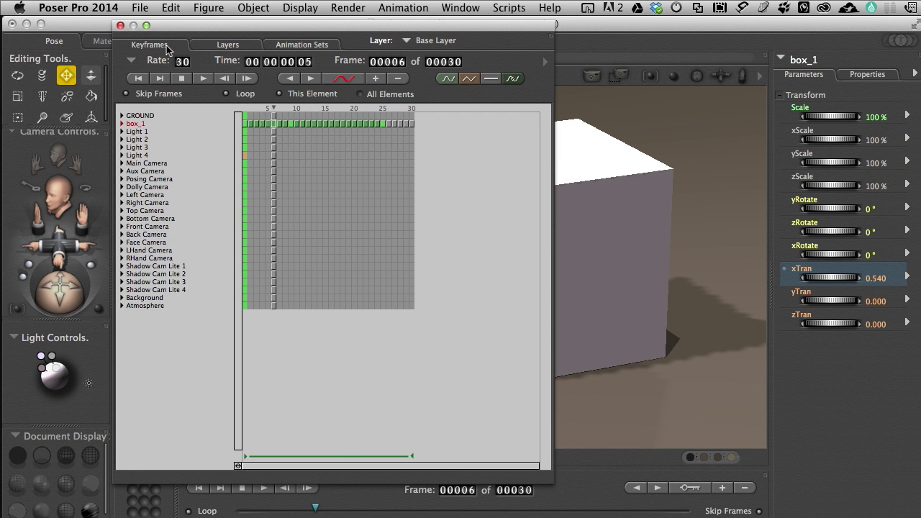
left_click(407, 43)
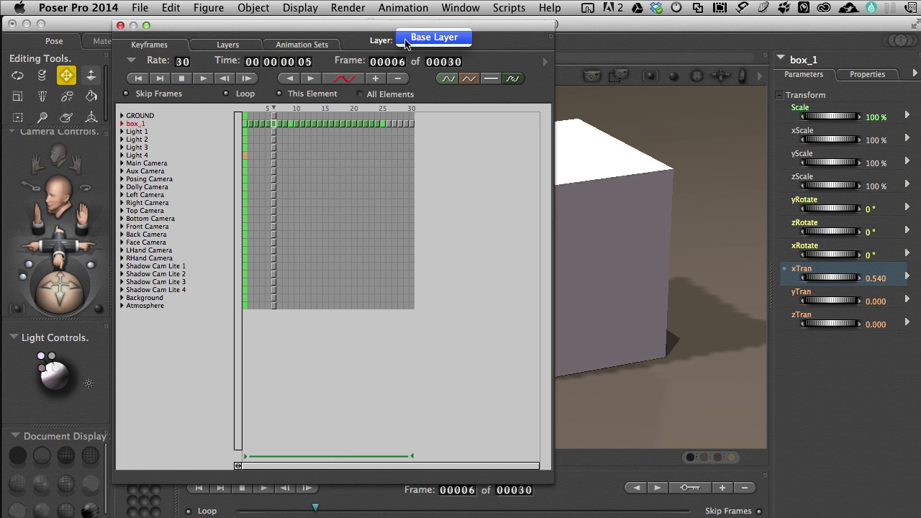
left_click(514, 46)
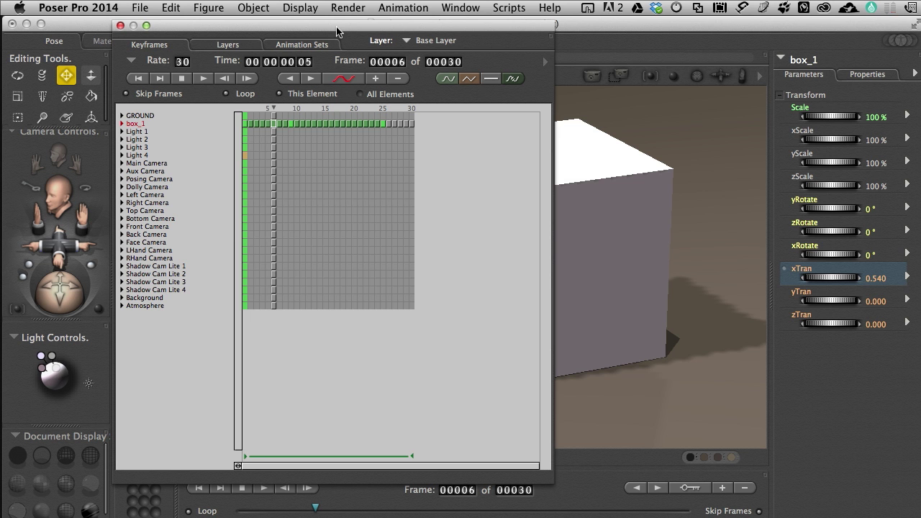
left_click(120, 27)
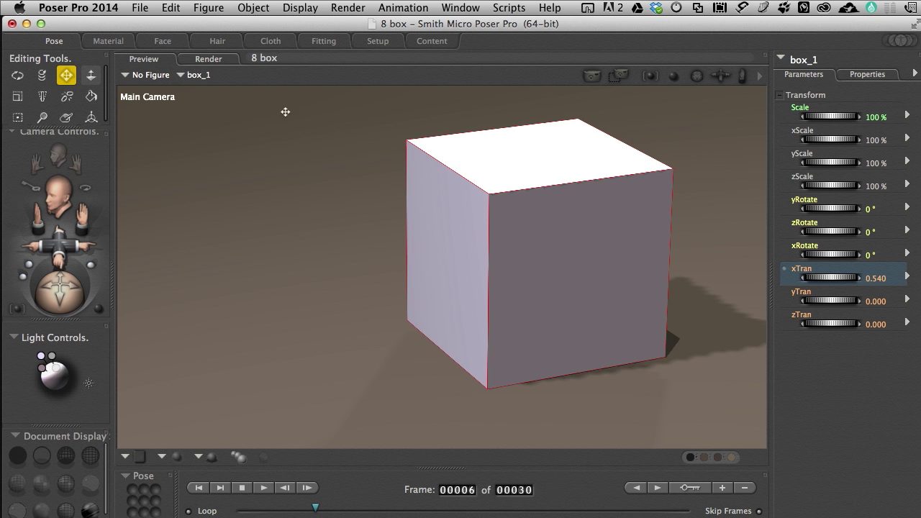
left_click(455, 9)
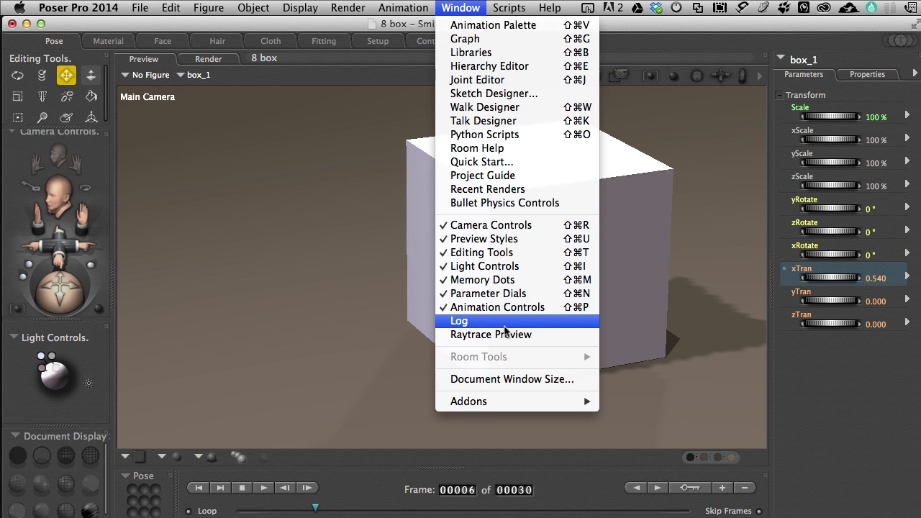
left_click(388, 76)
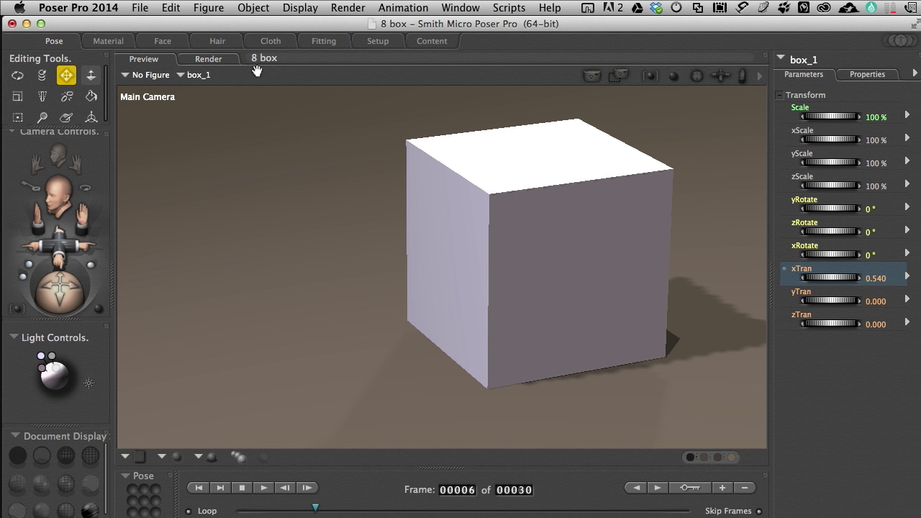
- Close the 8 box scene without saving and open 8Cryo.pz3 from the Scene Files folder
key("super+w")
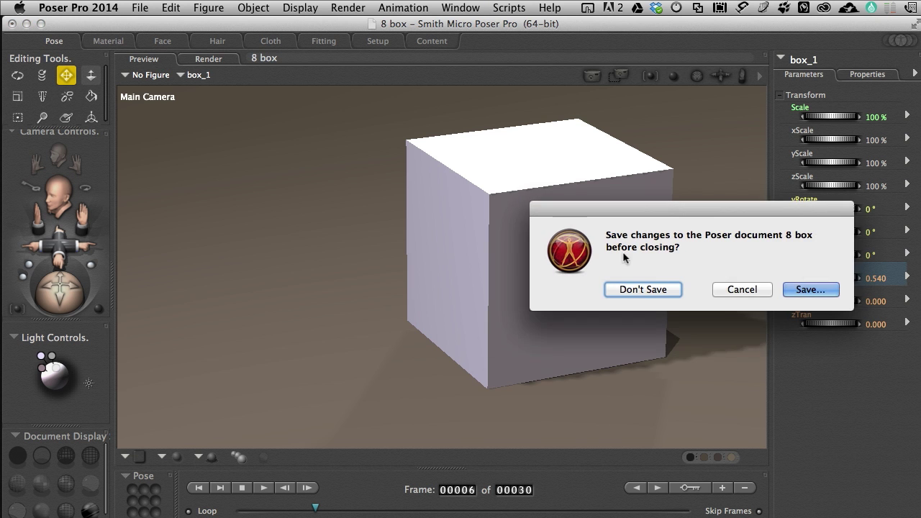
left_click(643, 290)
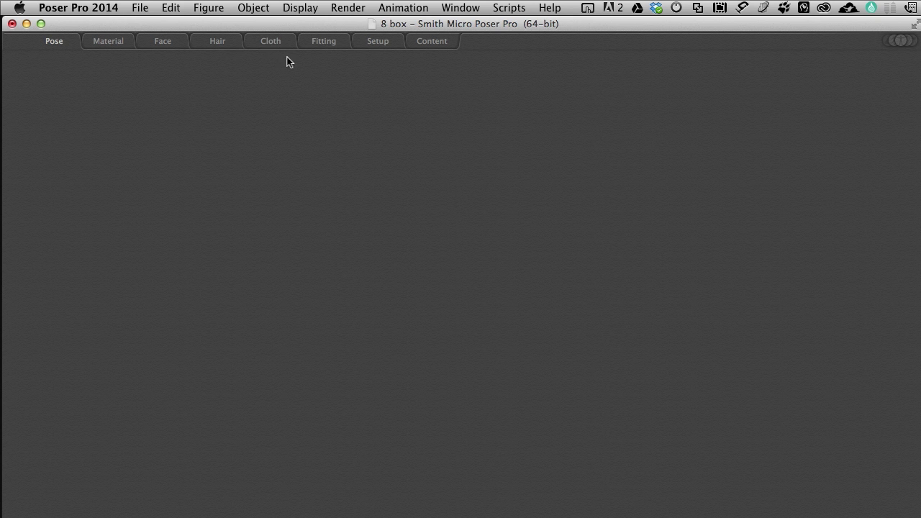
key("super+o")
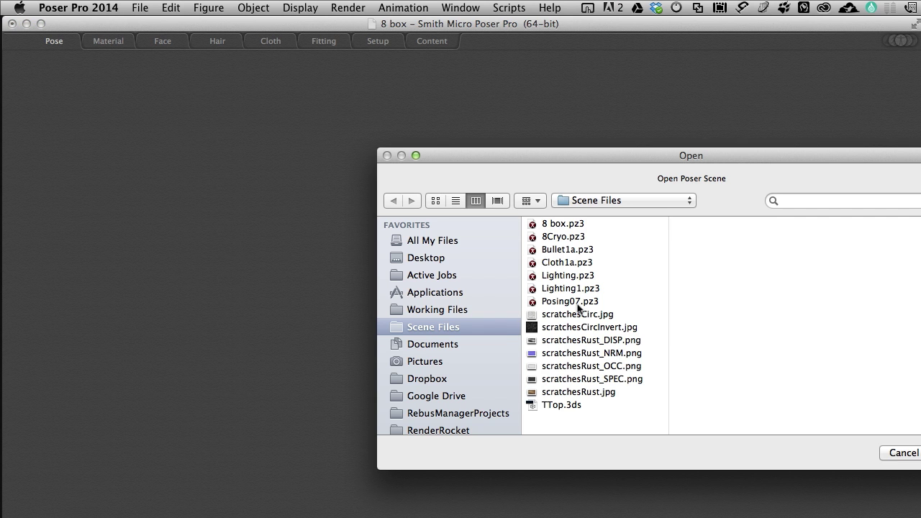
left_click(563, 237)
left_click_drag(582, 171, 474, 157)
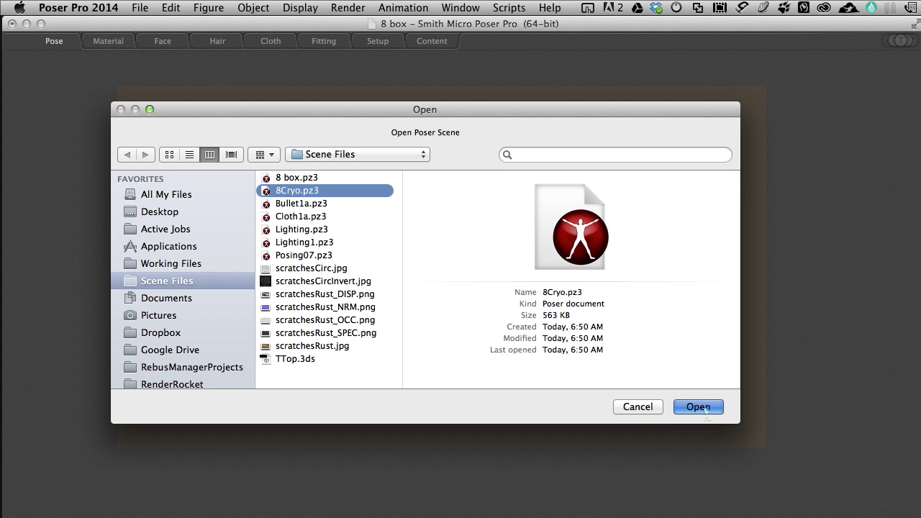
left_click(687, 405)
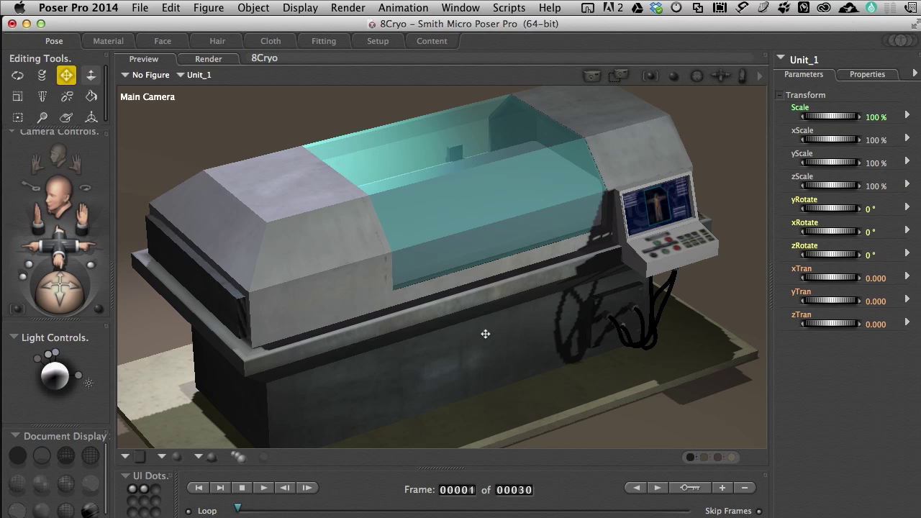
- Select the Glass_1 prop of the cryo chamber as the active object
left_click(477, 256)
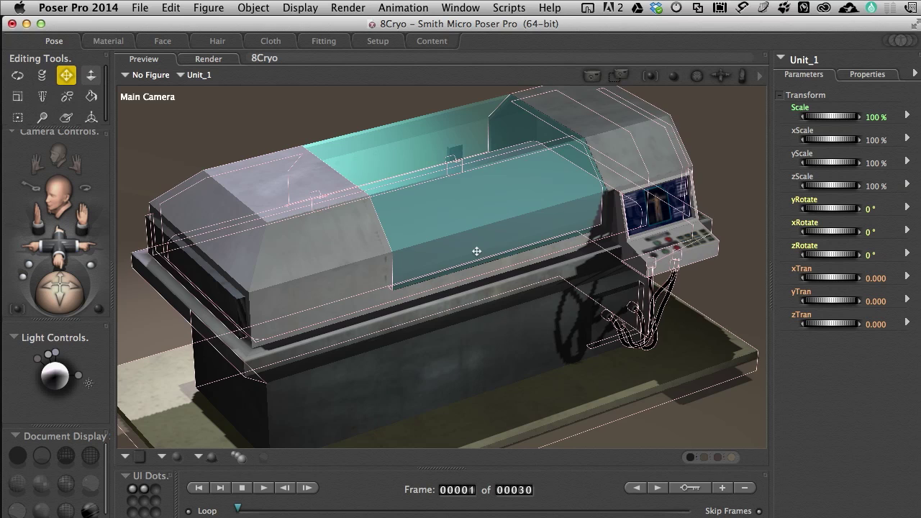
left_click(184, 77)
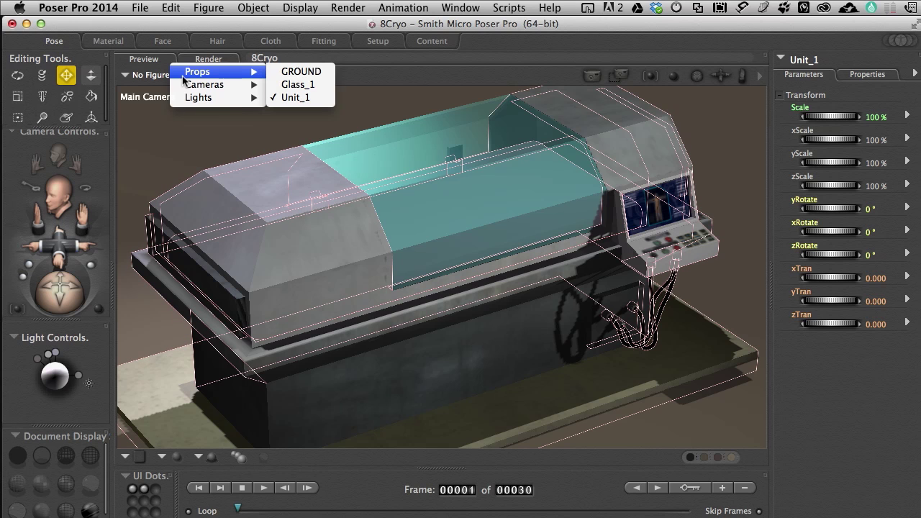
left_click(309, 86)
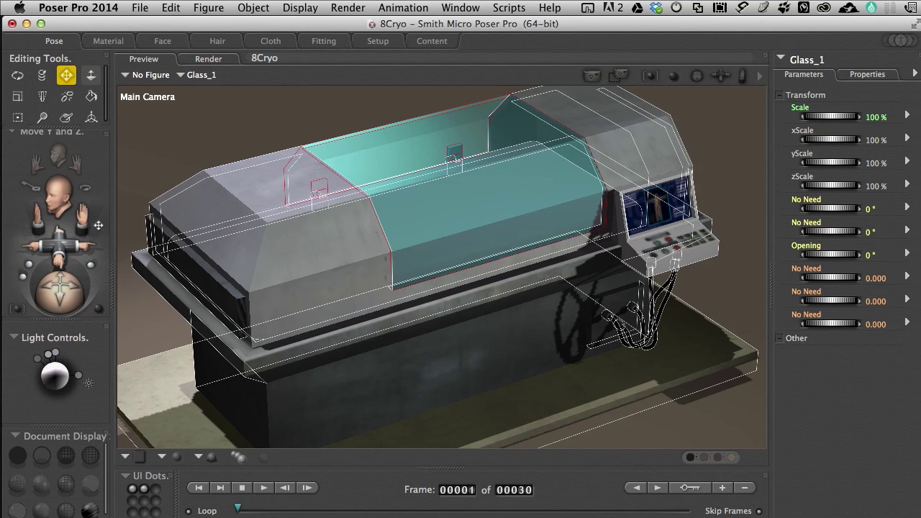
- Reframe the cryo chamber in the preview and set the animation's total length to 150 frames
left_click_drag(84, 217, 88, 239)
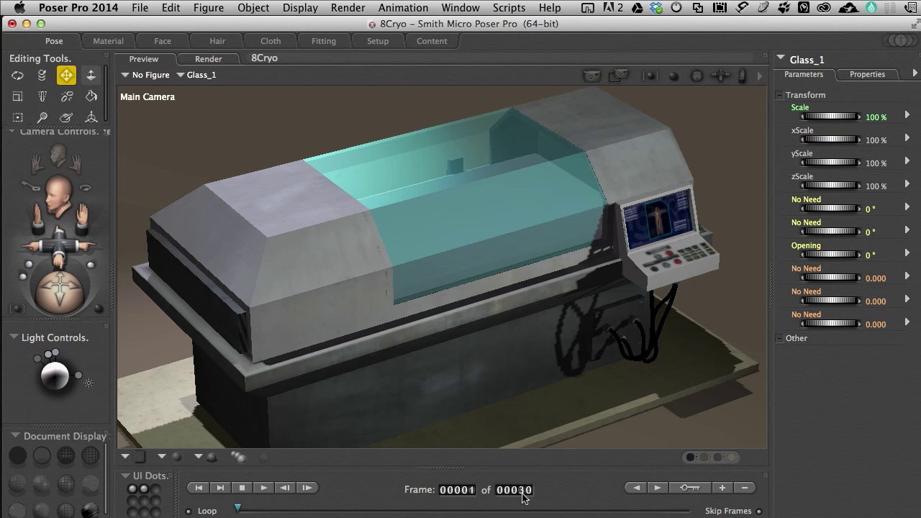
left_click(524, 491)
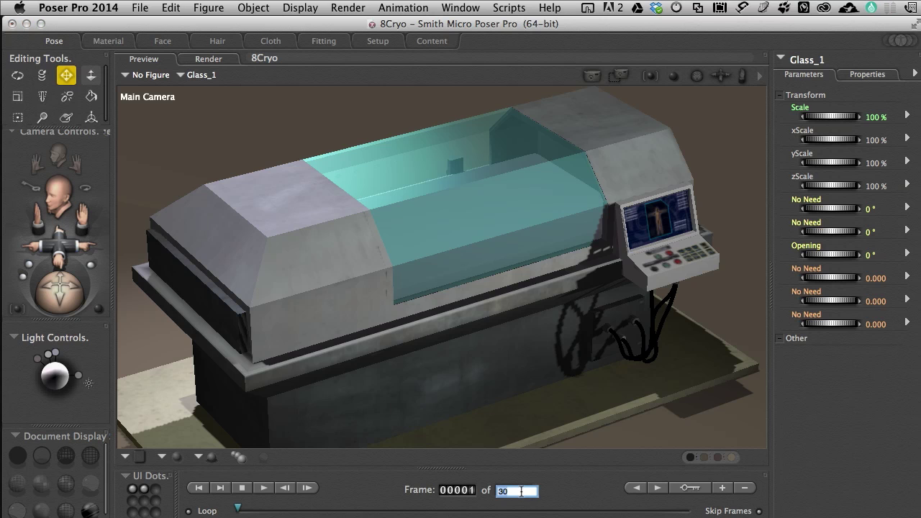
type("150")
key("Return")
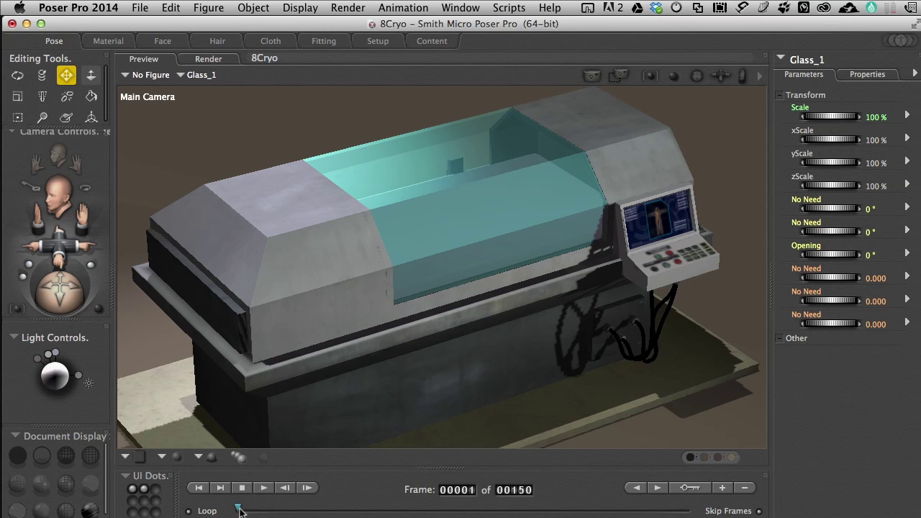
- At frame 10, set the glass lid's Opening to 2°
left_click_drag(239, 509, 258, 510)
left_click_drag(259, 511, 264, 512)
left_click_drag(826, 259, 827, 253)
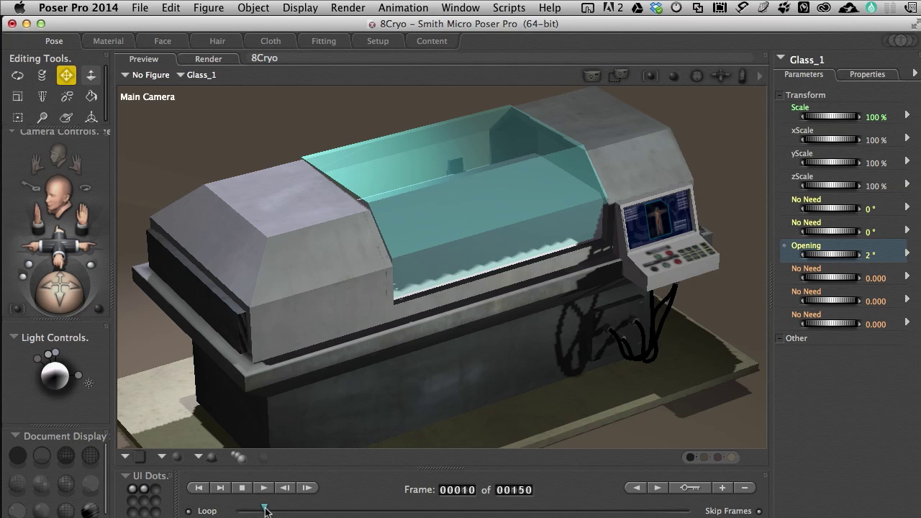
- Add a keyframe for Glass_1 at frame 17 using the Animation Palette, and move the palette clear of the preview
left_click_drag(265, 509, 287, 512)
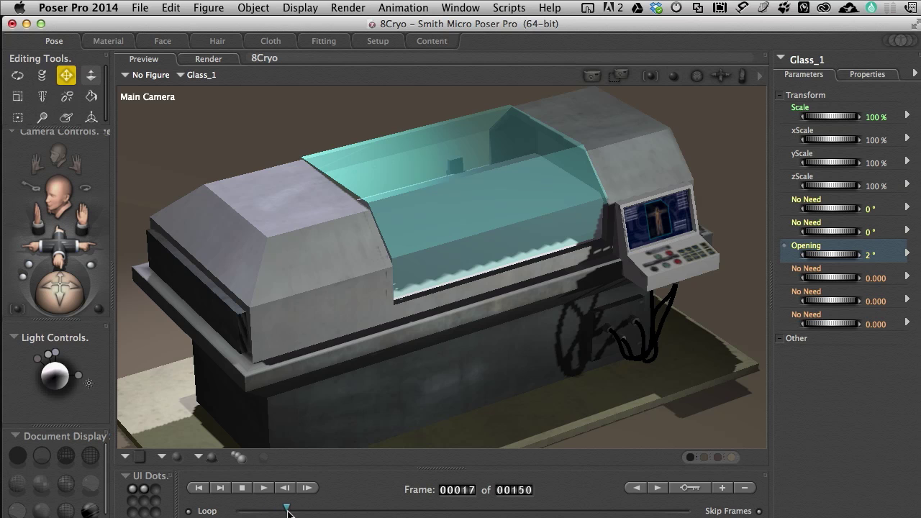
left_click(691, 489)
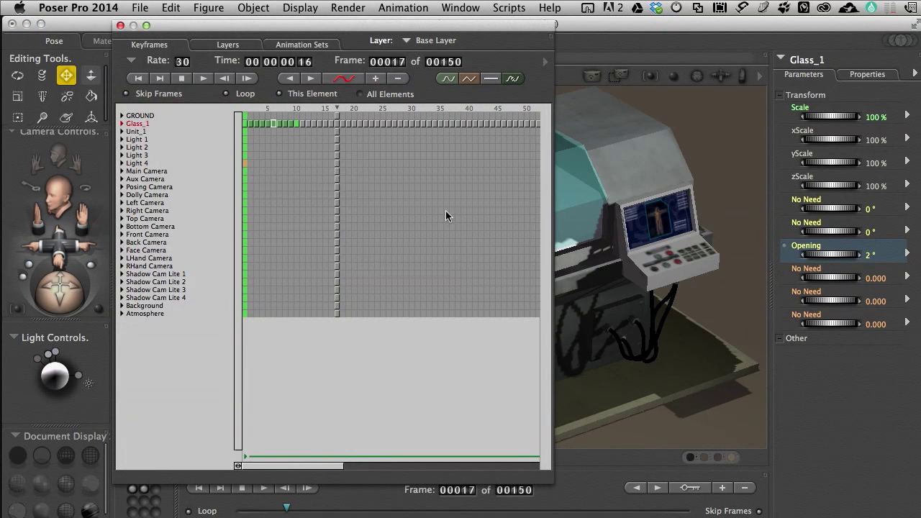
left_click(722, 488)
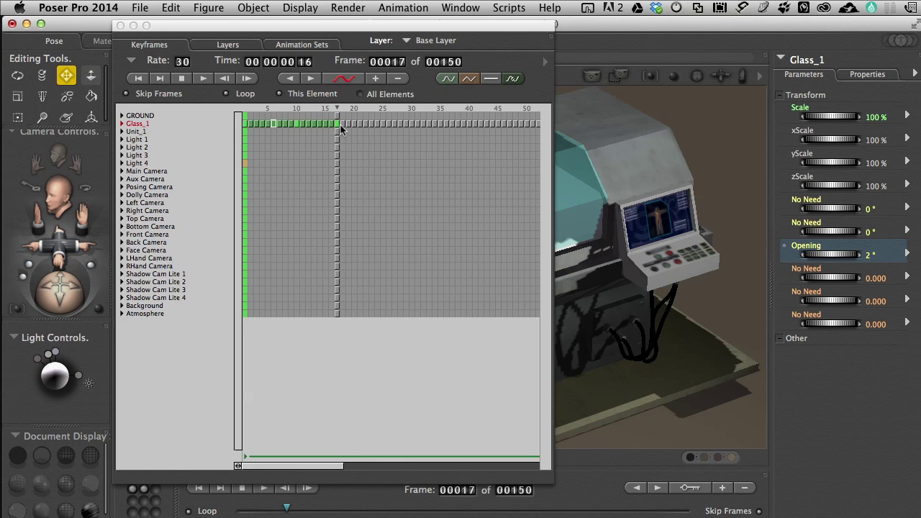
left_click_drag(290, 28, 920, 47)
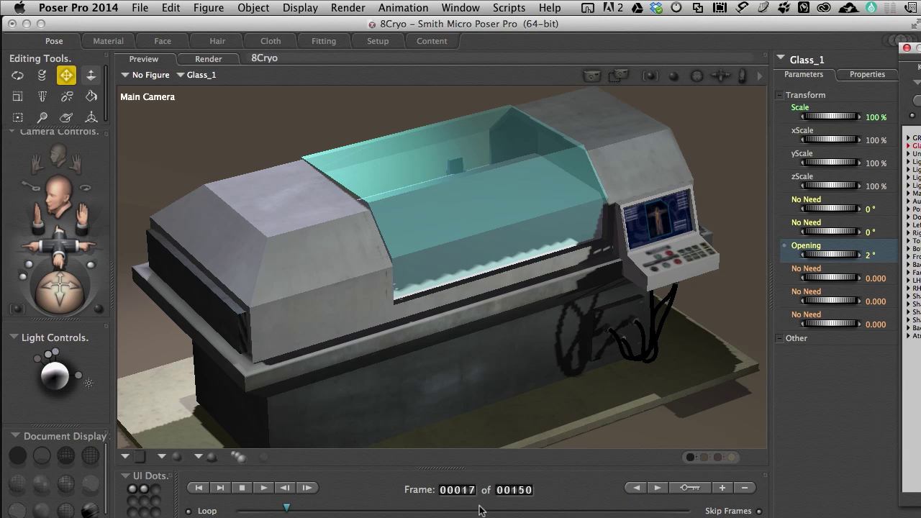
- At frame 129, set the glass lid's Opening to 80°
left_click(627, 508)
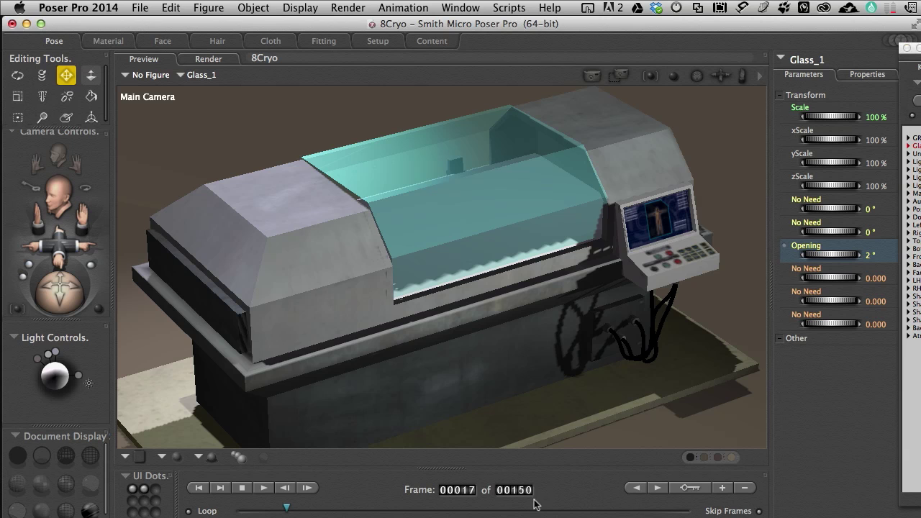
left_click_drag(286, 507, 289, 508)
left_click_drag(373, 511, 628, 507)
left_click_drag(825, 256, 882, 254)
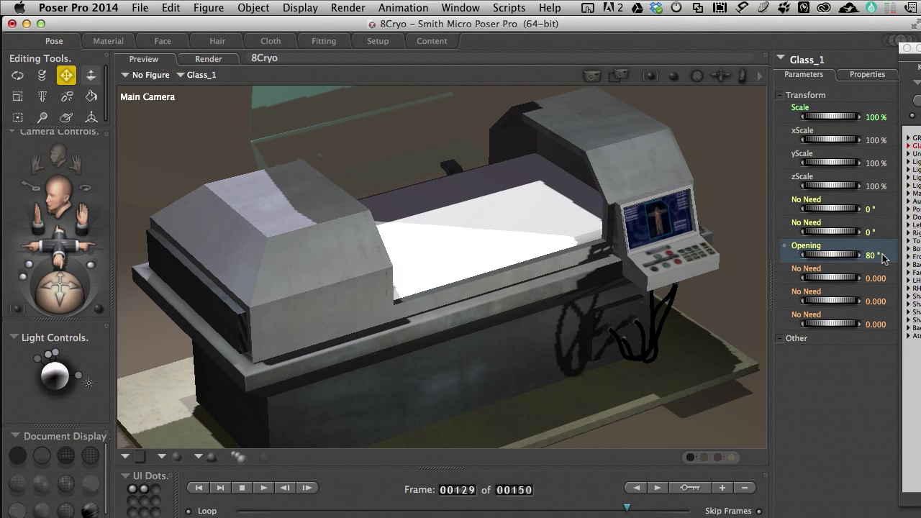
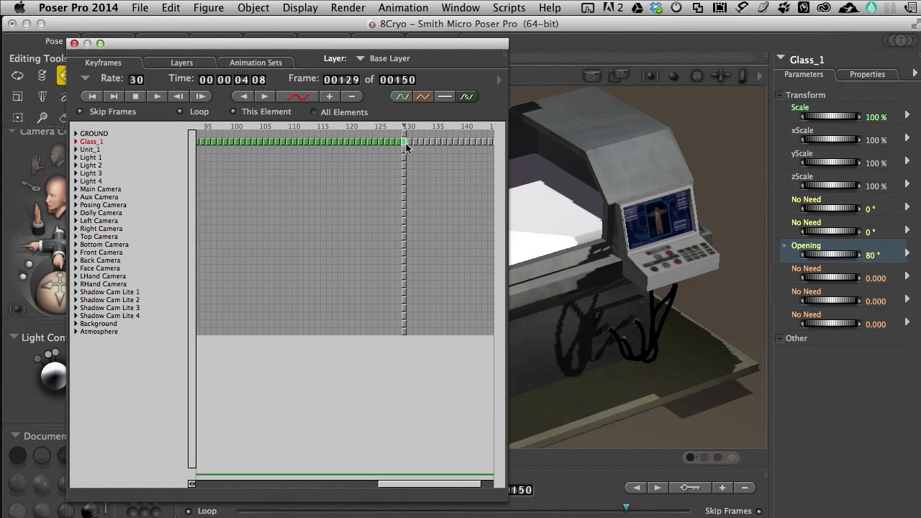
- Add a small bounce to the lid by setting its Opening to 78° at frame 132 and 80° at frame 133
left_click_drag(406, 128, 422, 128)
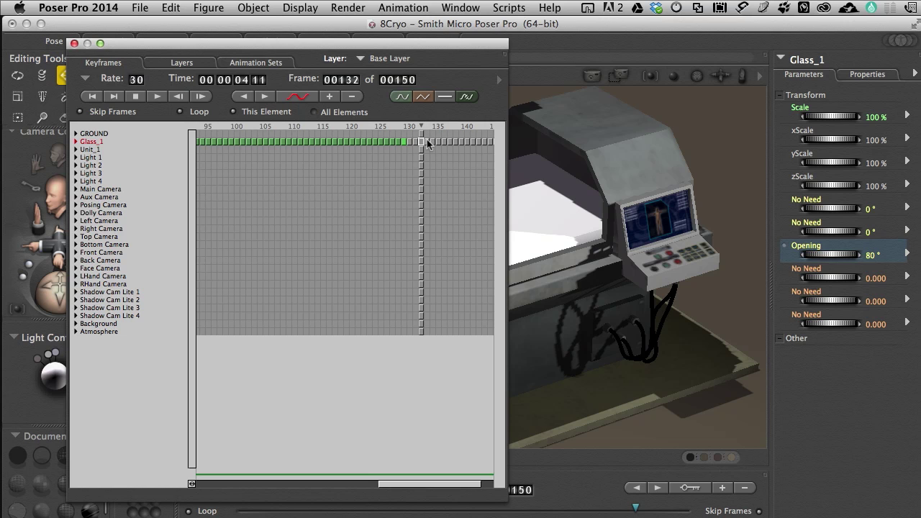
left_click(833, 259)
left_click_drag(833, 259, 831, 259)
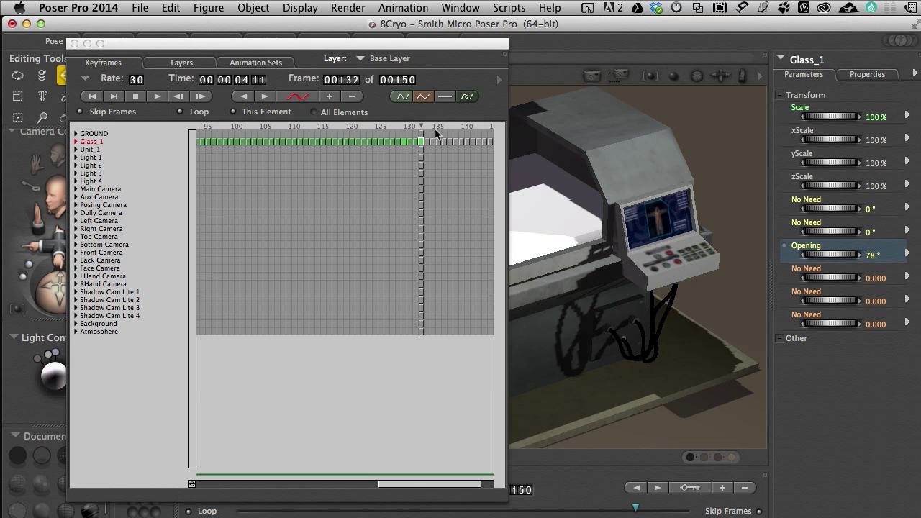
left_click_drag(424, 127, 427, 126)
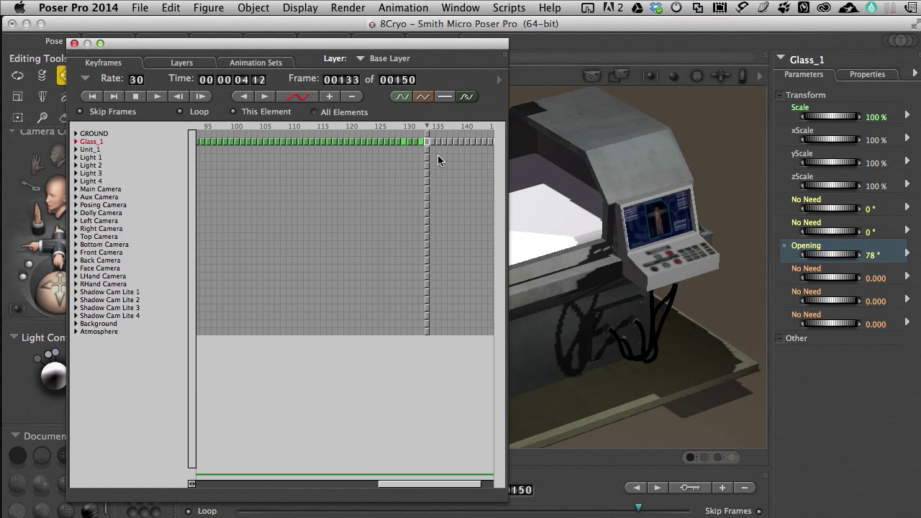
left_click_drag(831, 255, 832, 254)
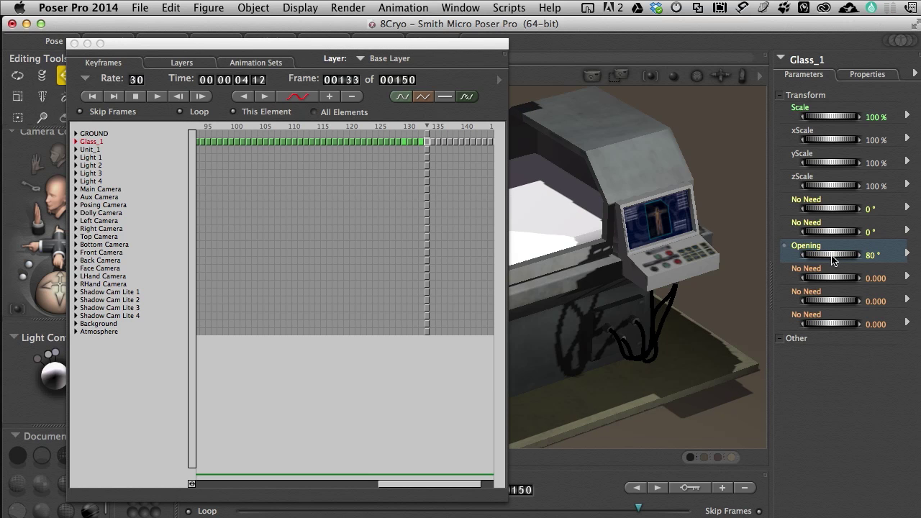
- Widen the Animation Palette to show more frames and move it off the preview
left_click_drag(387, 48, 496, 40)
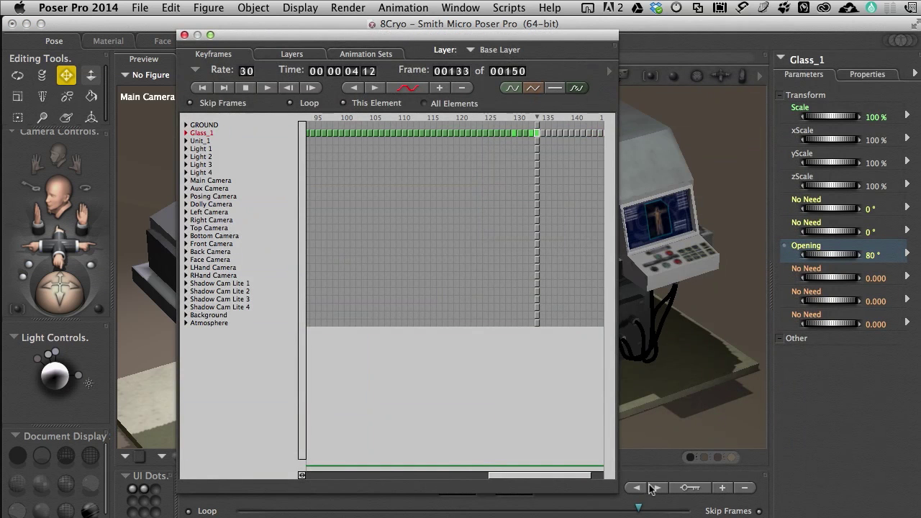
left_click_drag(617, 491, 780, 436)
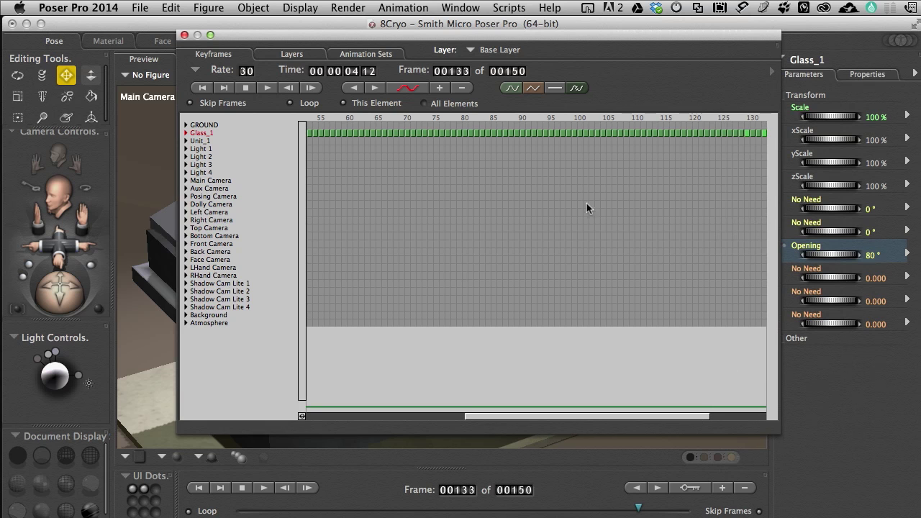
left_click_drag(323, 39, 920, 53)
- Bring the Animation Palette back, set the lid's Opening to 1° at frame 12, and scrub forward to frame 26
left_click_drag(638, 508, 251, 500)
left_click(814, 47)
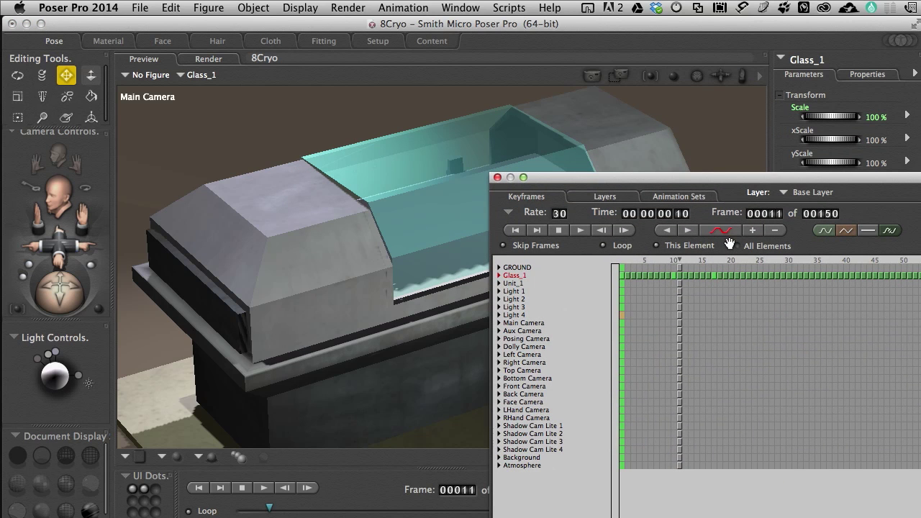
left_click_drag(703, 177, 240, 72)
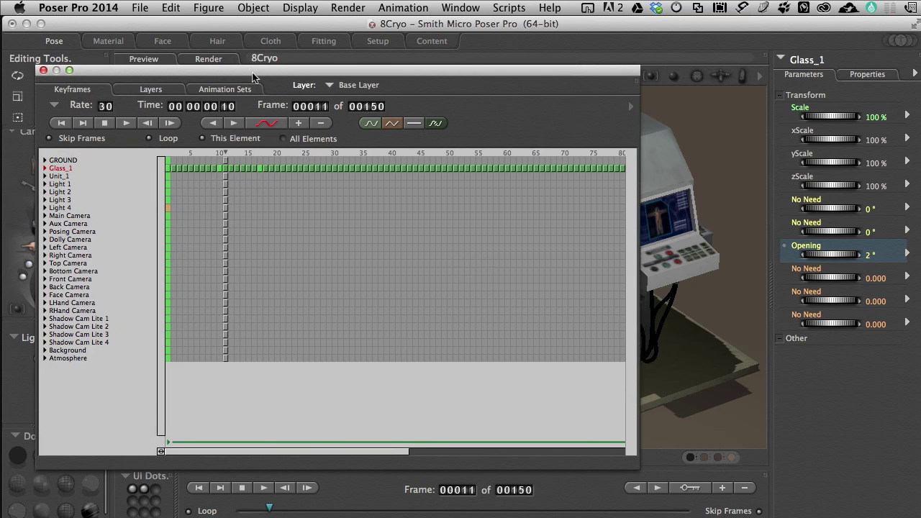
left_click_drag(431, 69, 307, 56)
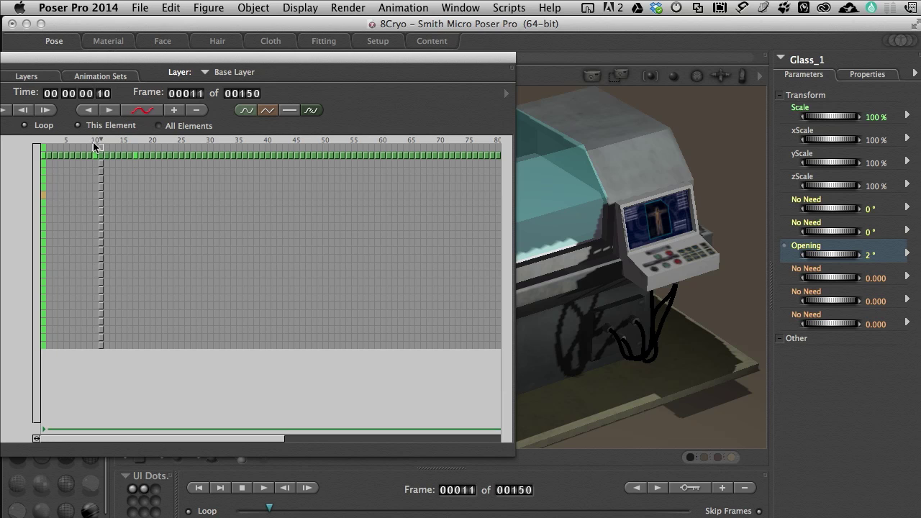
mouse_move(101, 141)
left_mouse_down()
mouse_move(64, 140)
mouse_move(109, 142)
left_mouse_up()
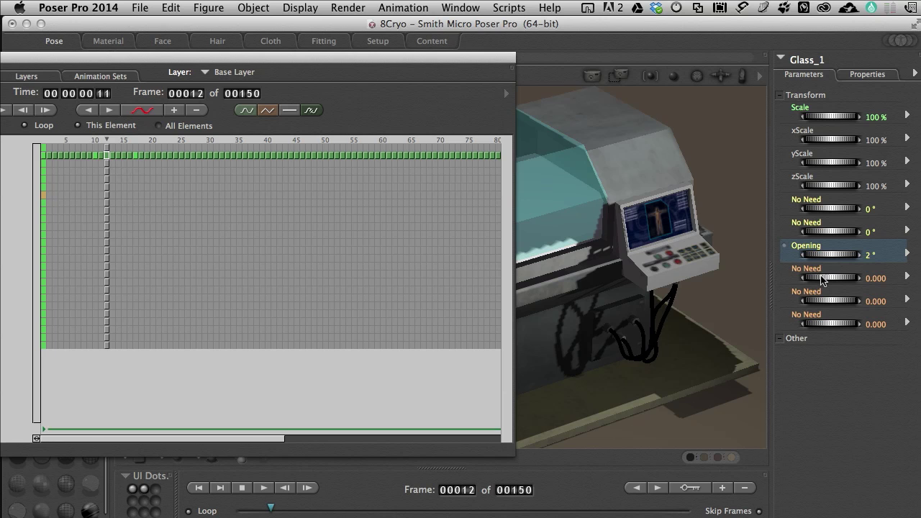
left_click_drag(831, 260, 831, 260)
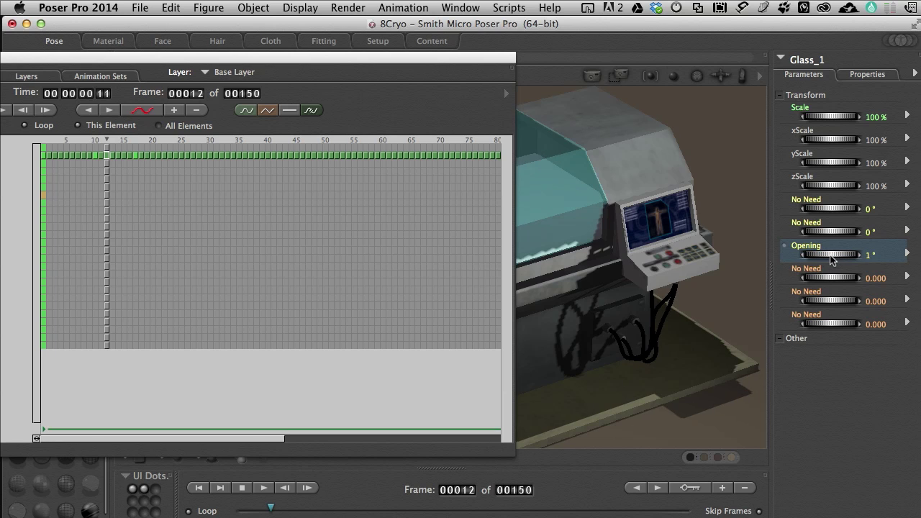
left_click(112, 142)
left_click_drag(112, 142, 185, 149)
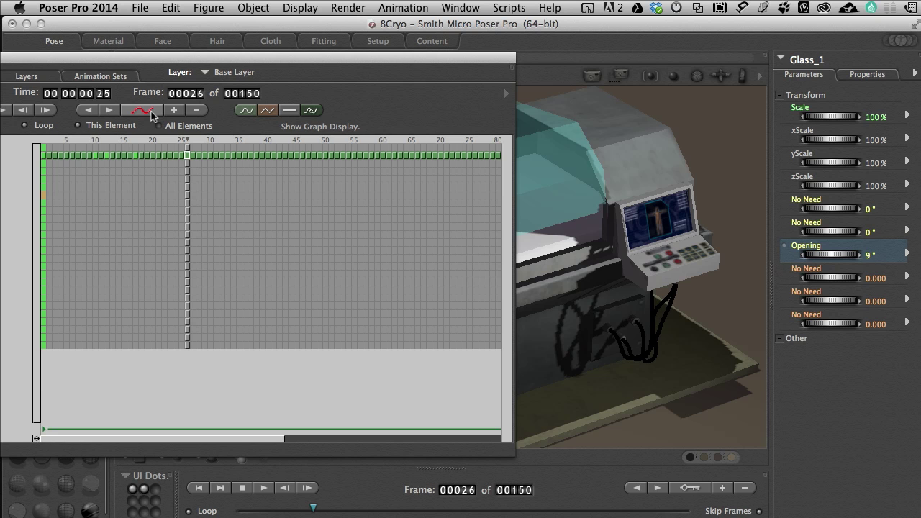
- Open the graph of Glass_1's Opening and place it beside the keyframe grid with its curve in view
left_click_drag(162, 62, 204, 103)
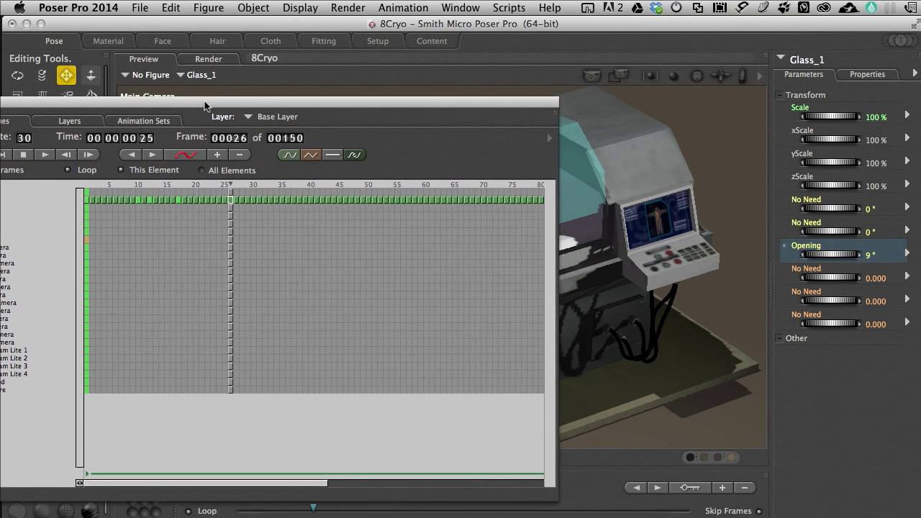
left_click(184, 157)
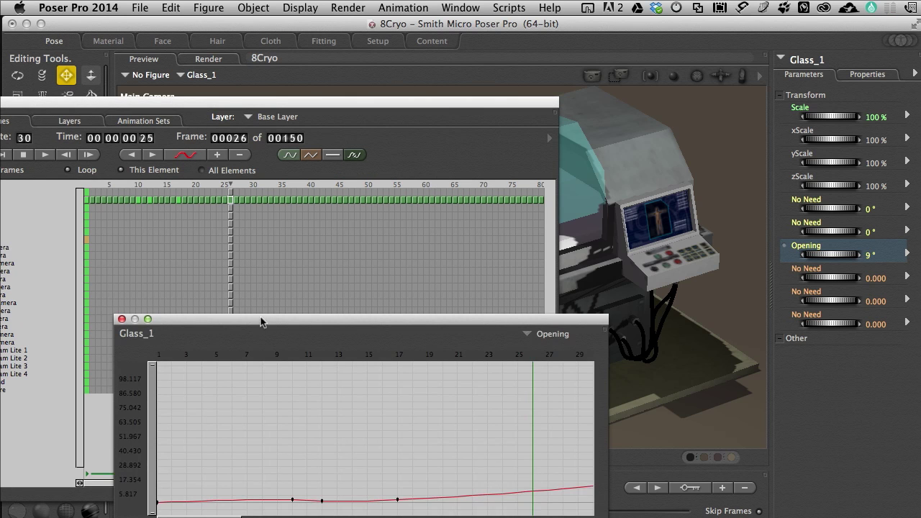
left_click_drag(261, 320, 241, 232)
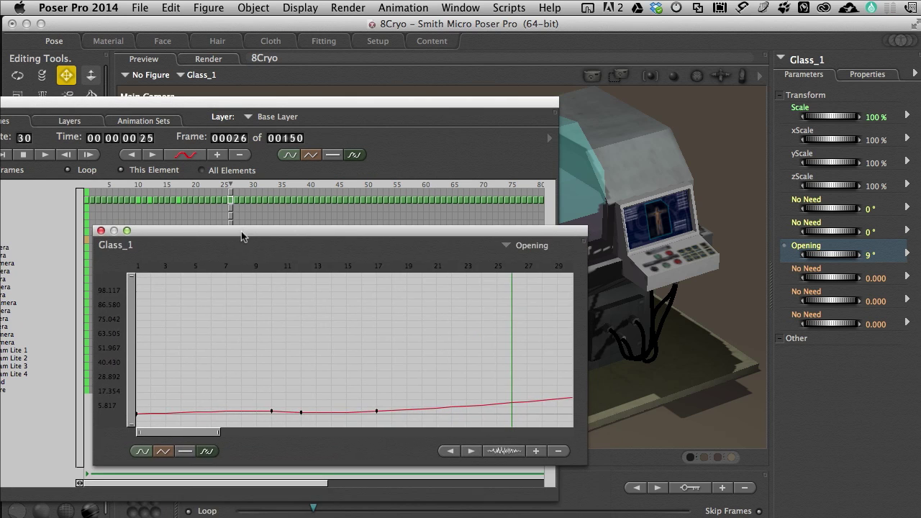
left_click(458, 9)
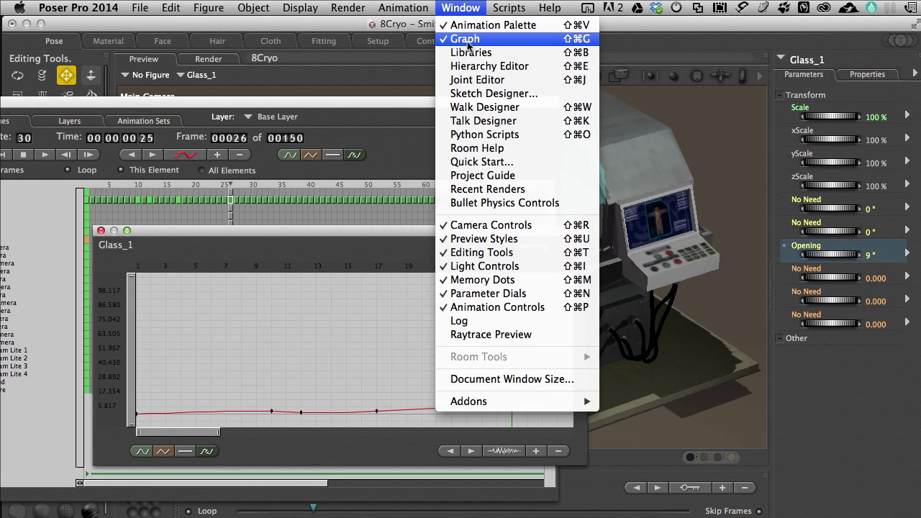
left_click(581, 42)
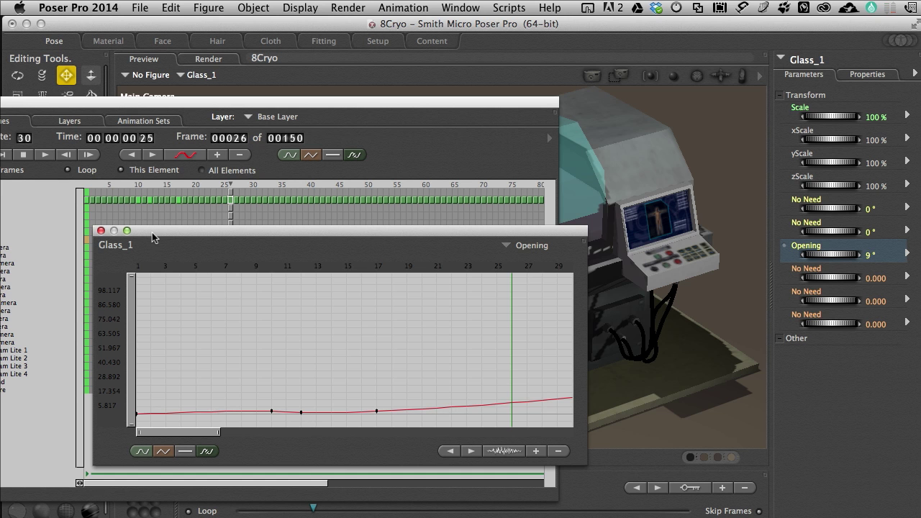
left_click_drag(152, 234, 762, 189)
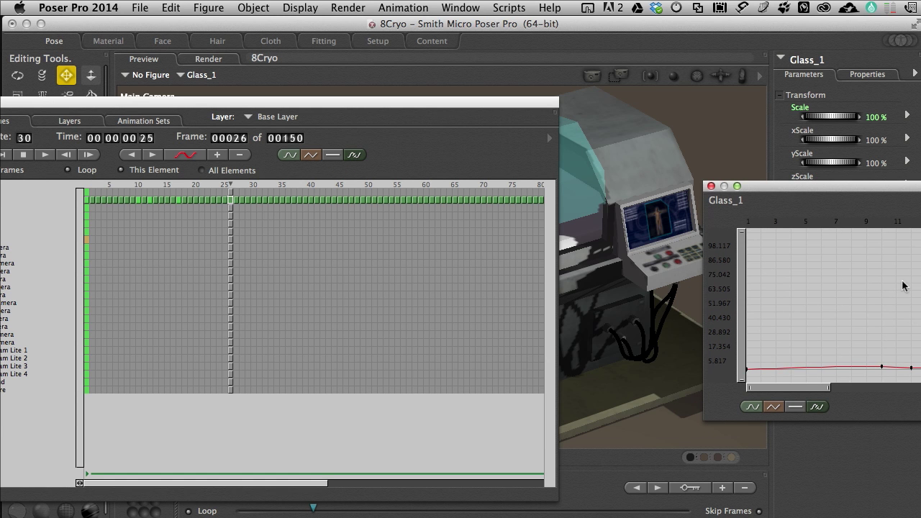
left_click_drag(809, 186, 481, 146)
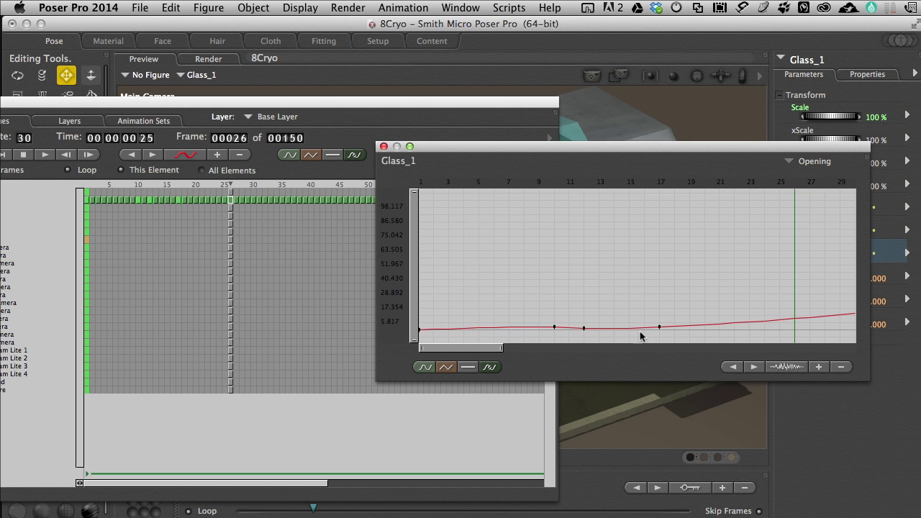
- Try adjusting the frame 12 key and applying a linear section in the Opening graph, and move the graph aside
left_click(583, 328)
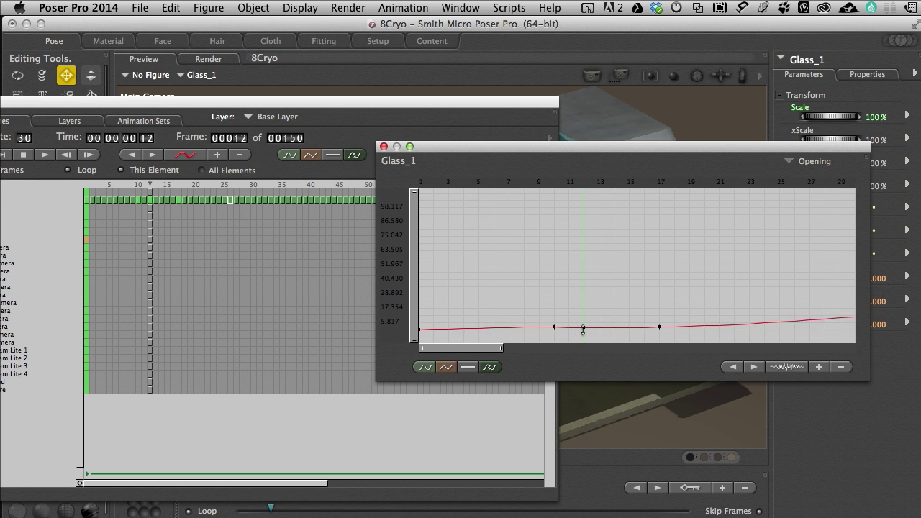
left_click_drag(583, 328, 583, 329)
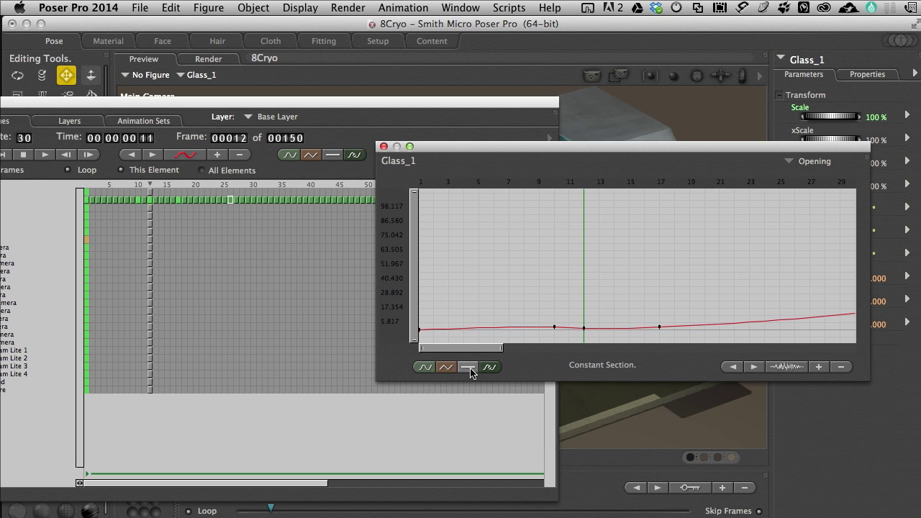
left_click(446, 367)
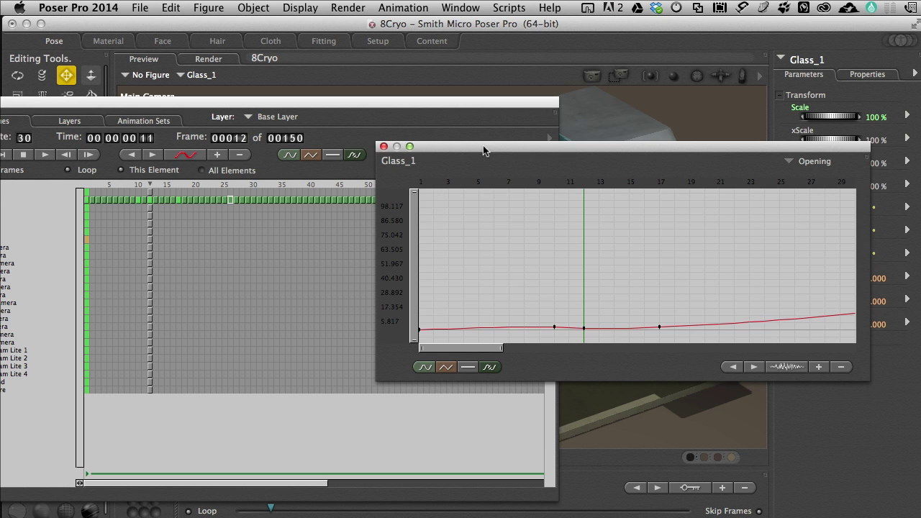
left_click_drag(482, 146, 723, 149)
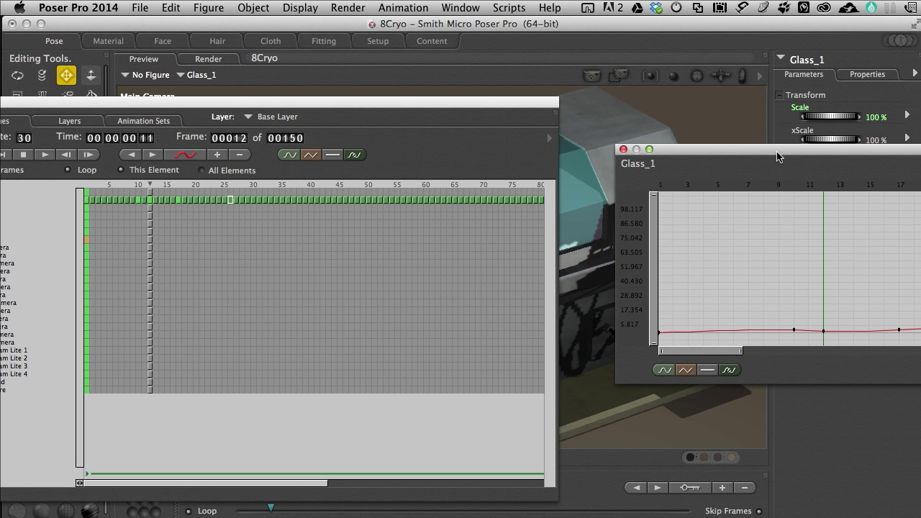
left_click_drag(736, 152, 762, 152)
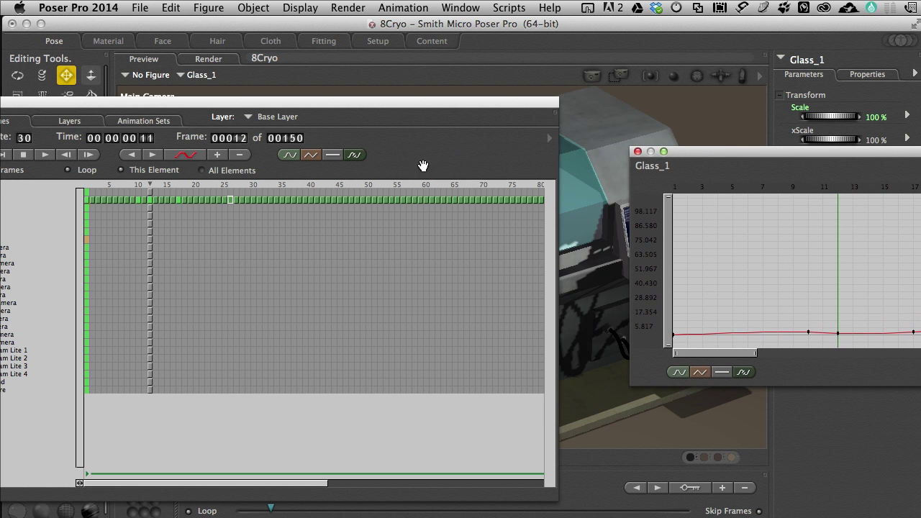
- Make Glass_1's sections from frames 12 and 10 linear, check the Opening curve at both keys, and close the graph
left_click(309, 157)
left_click(807, 328)
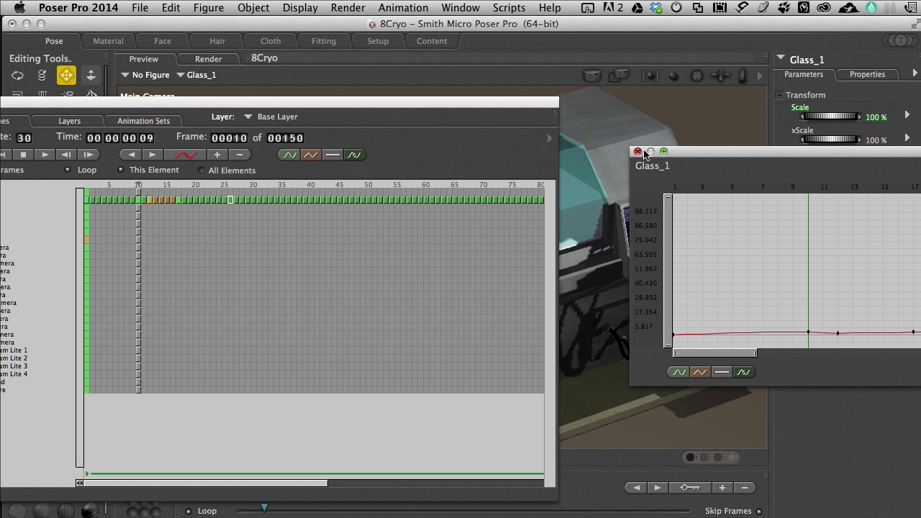
left_click(698, 373)
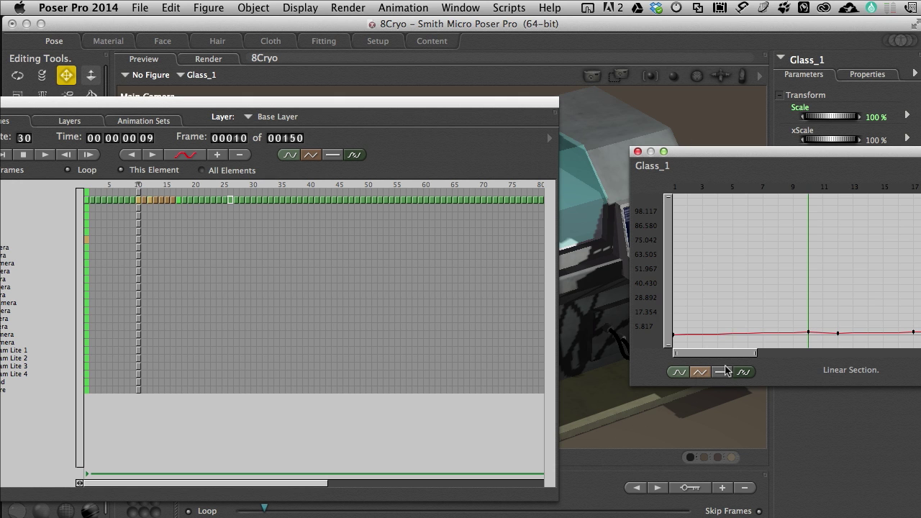
left_click_drag(774, 158, 494, 143)
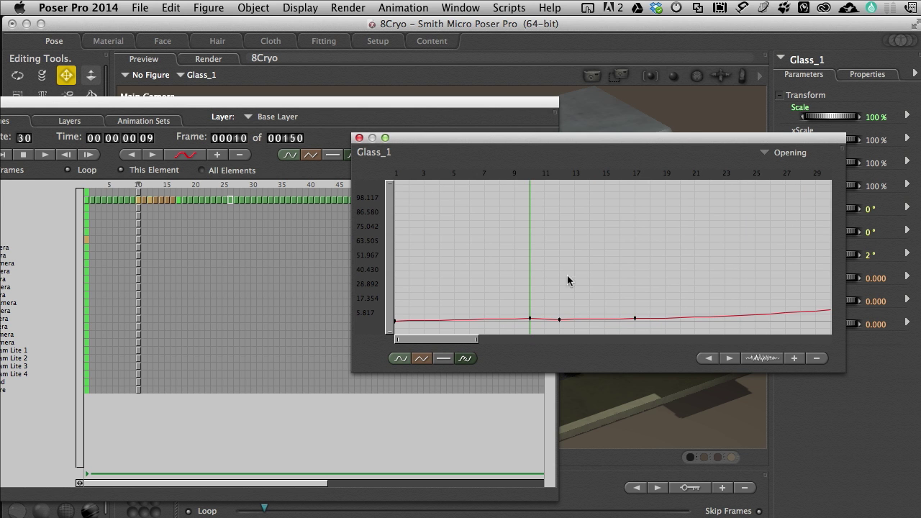
left_click(730, 357)
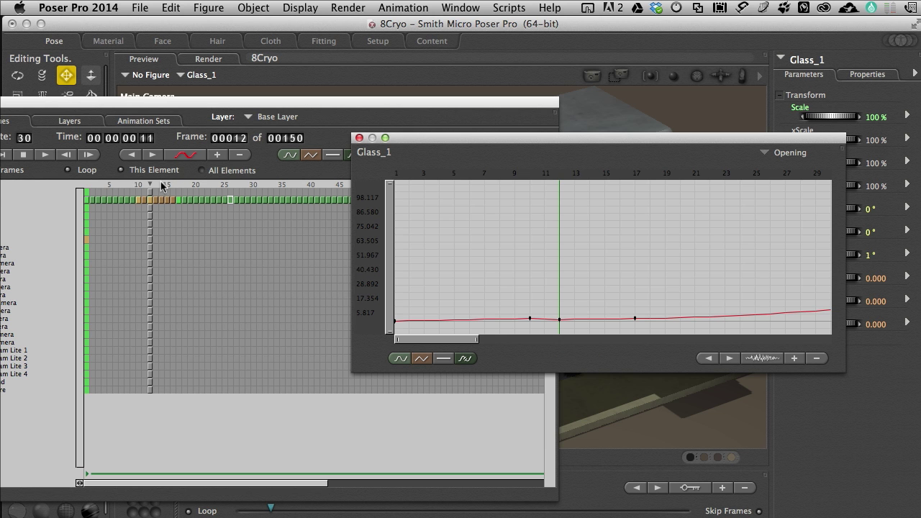
left_click(359, 137)
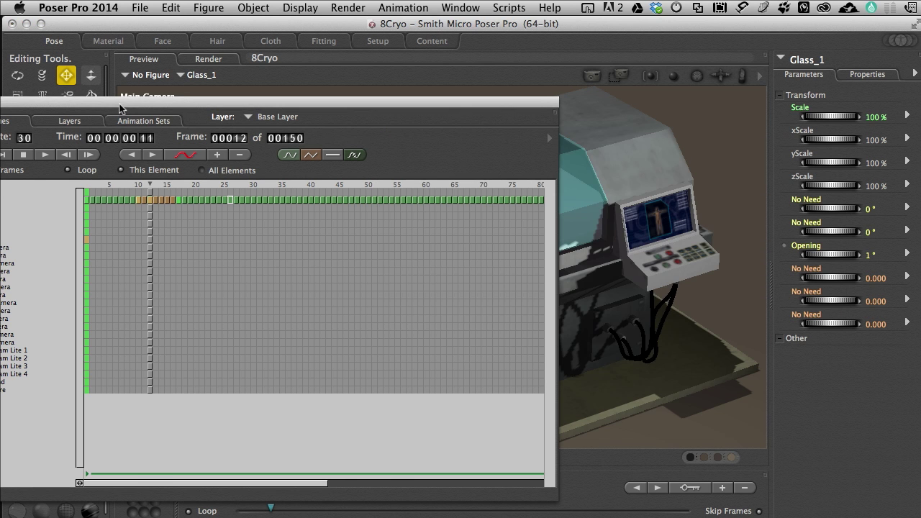
- Try a constant section at frame 12, restore spline sections at frames 12 and 10, and close the Animation Palette
left_click_drag(116, 108, 197, 111)
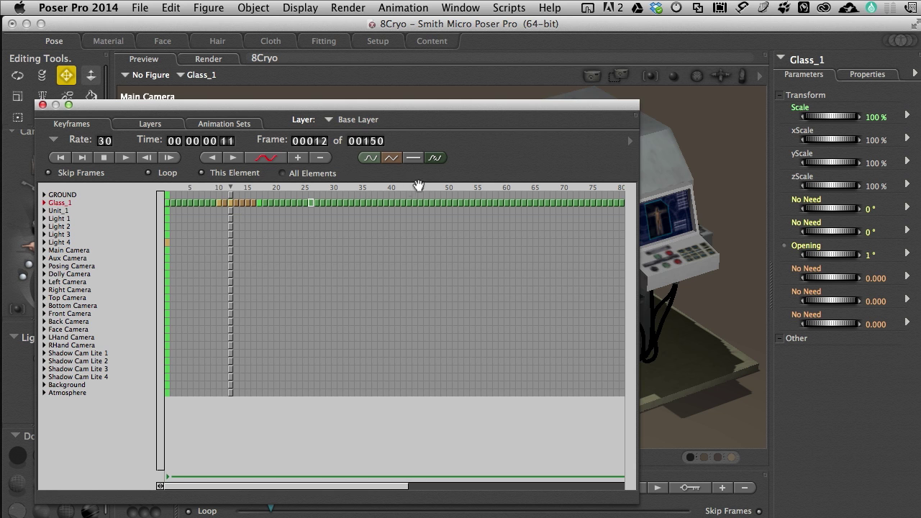
left_click(414, 159)
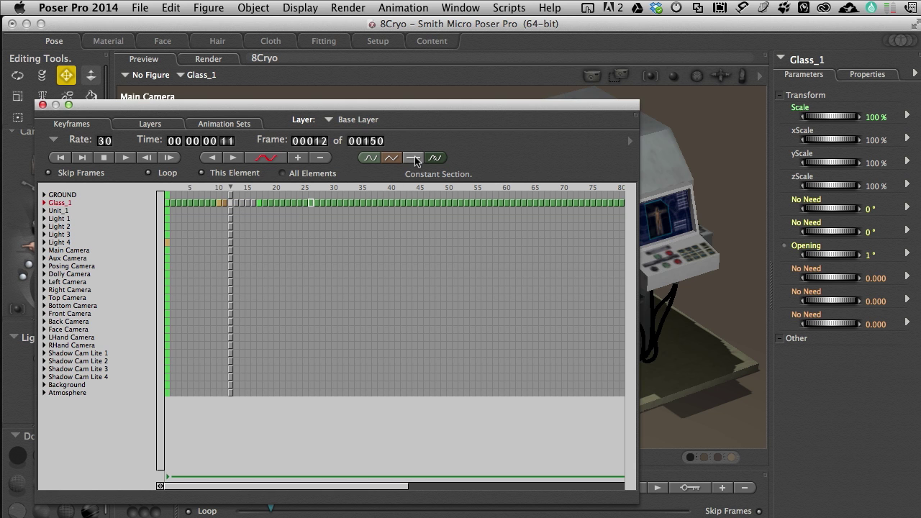
left_click(369, 159)
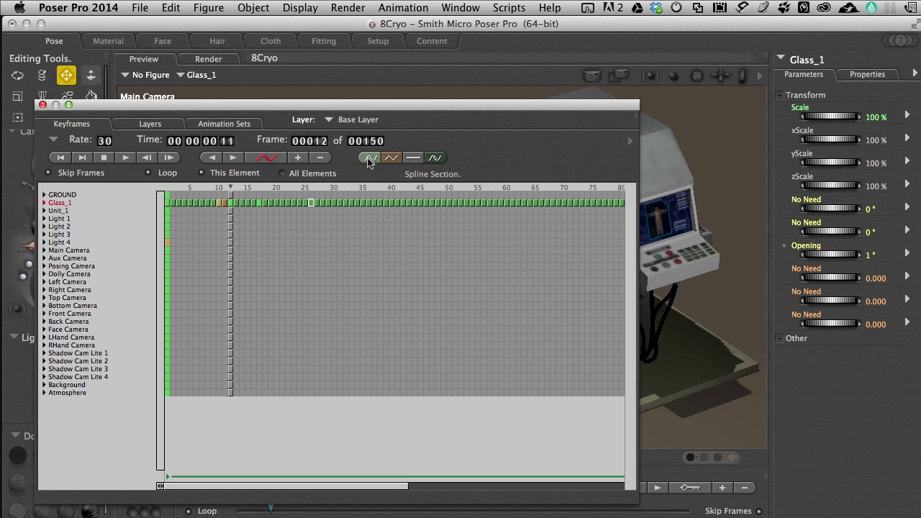
left_click(218, 203)
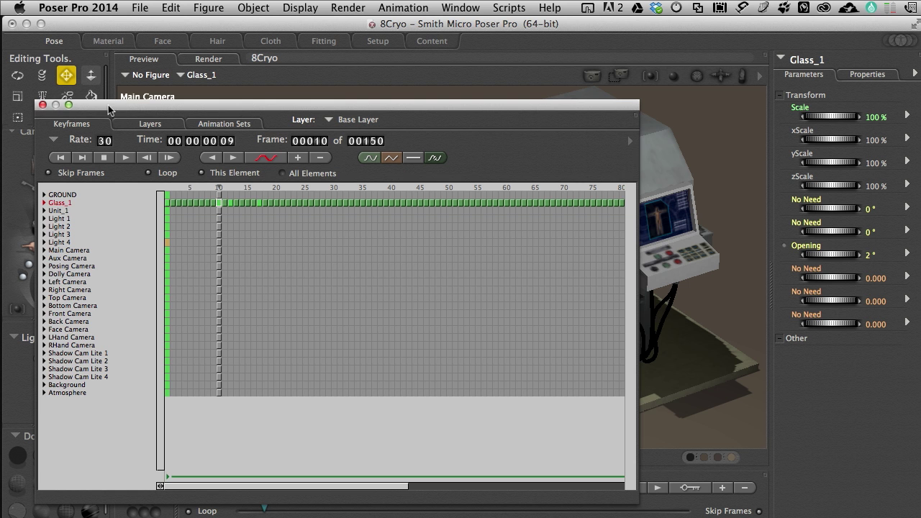
left_click(42, 105)
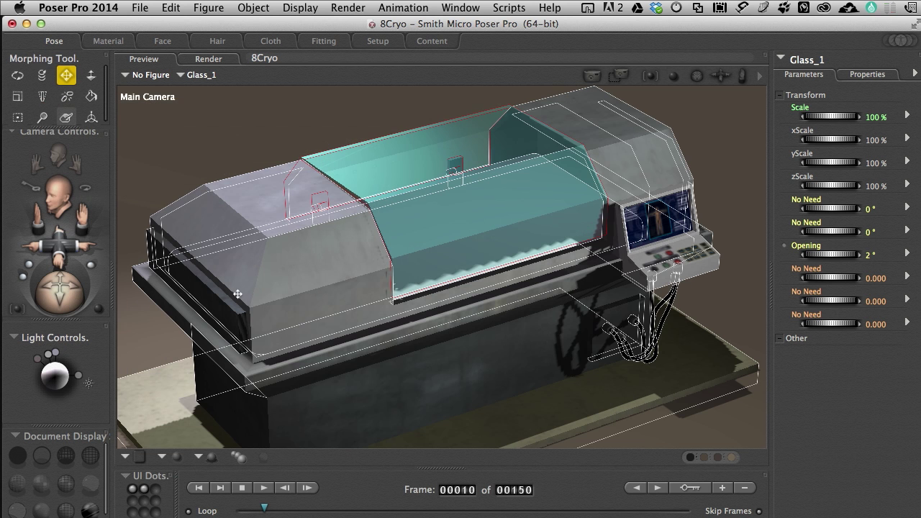
- Play the lid animation from the first frame and stop the playback
left_click(199, 488)
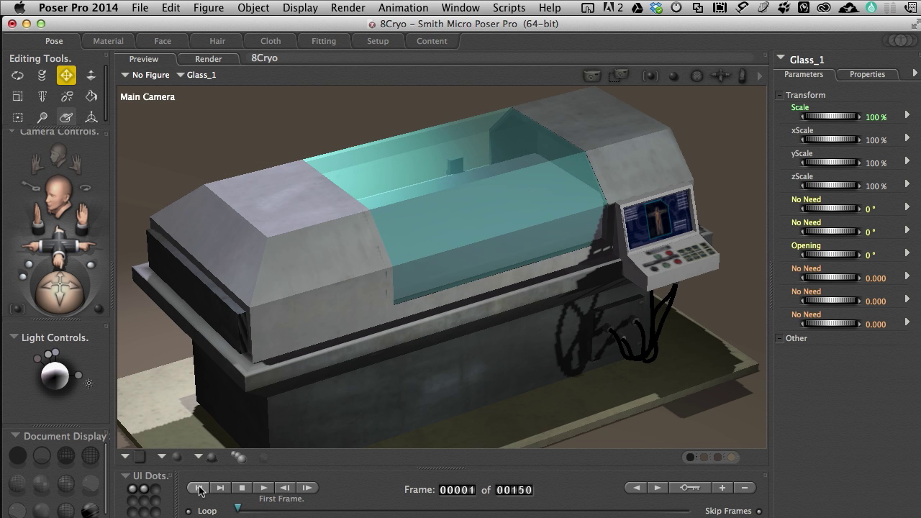
left_click(263, 489)
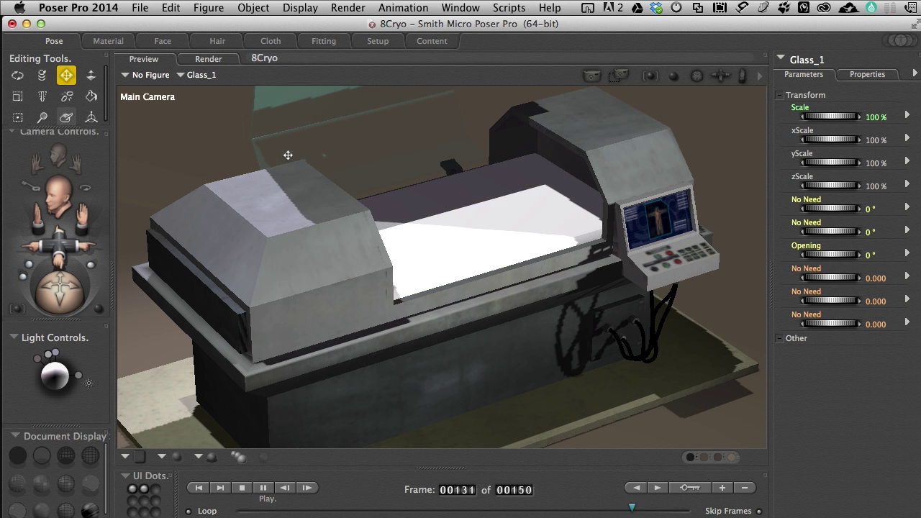
left_click(243, 488)
- Reopen the Animation Palette, go to frame 129, box-select Glass_1's final group of keyframes, and close the palette
left_click(689, 488)
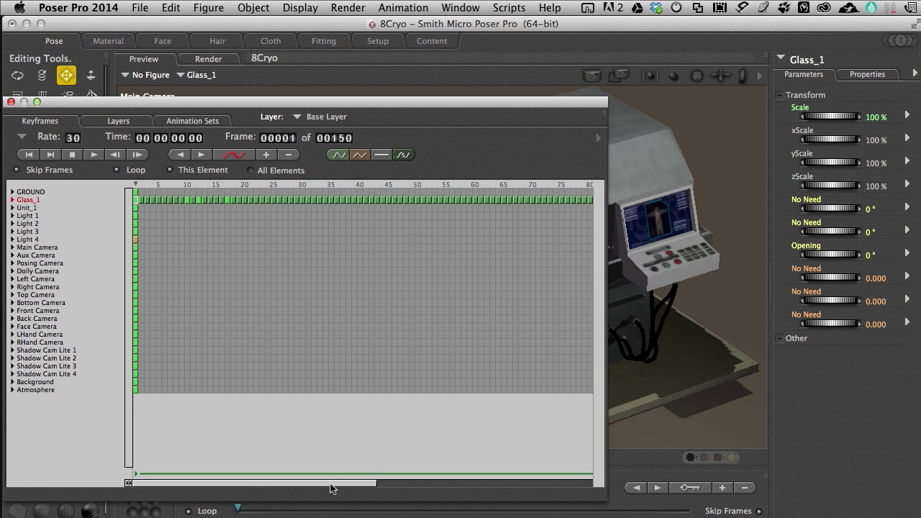
left_click_drag(332, 486, 557, 485)
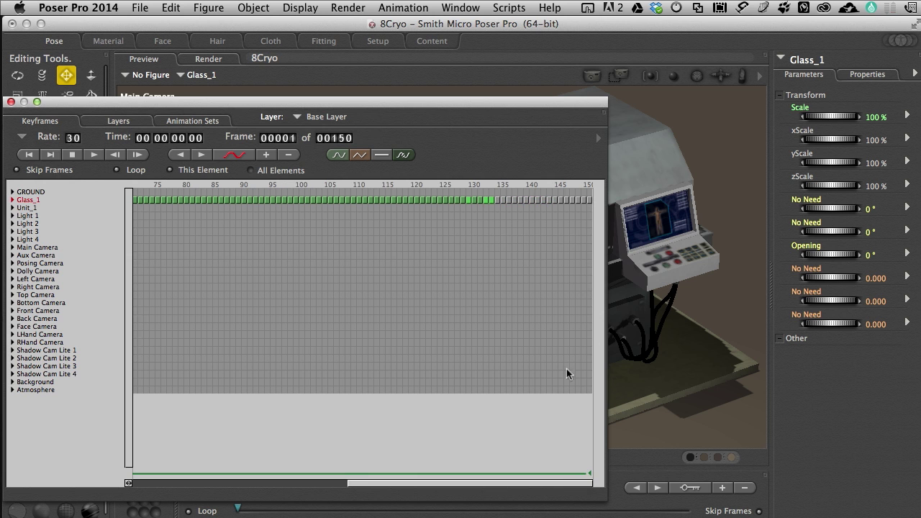
left_click(469, 201)
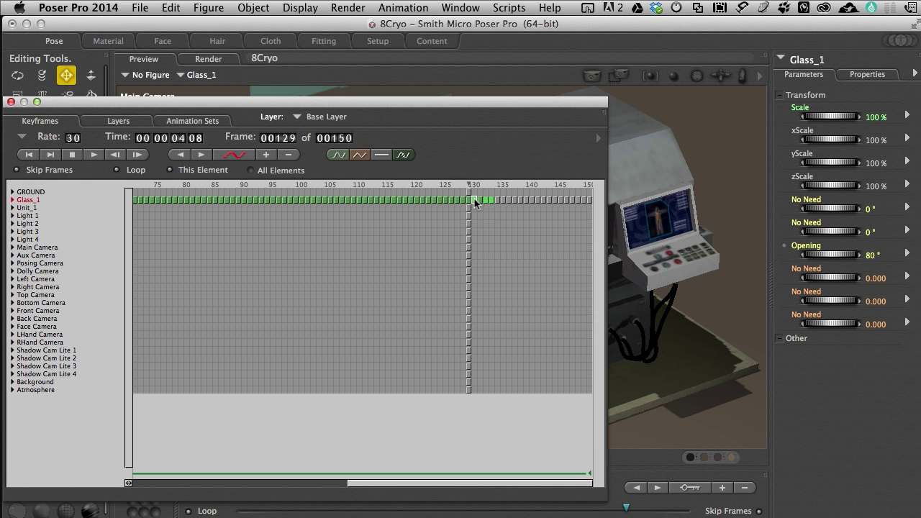
left_click_drag(481, 199, 461, 192)
left_click_drag(113, 106, 210, 96)
left_click(108, 93)
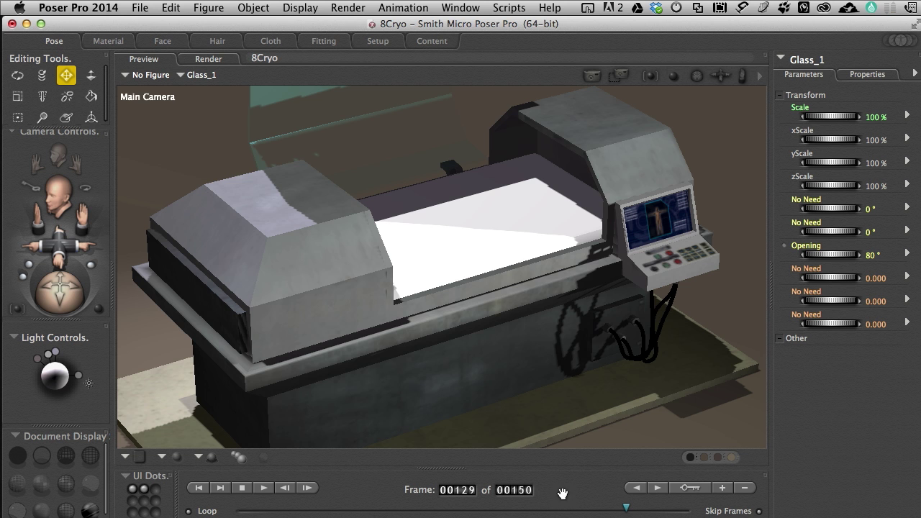
- Bring the Animation Palette back, move it aside, and expand and collapse the Left Camera's parameter list
left_click(412, 8)
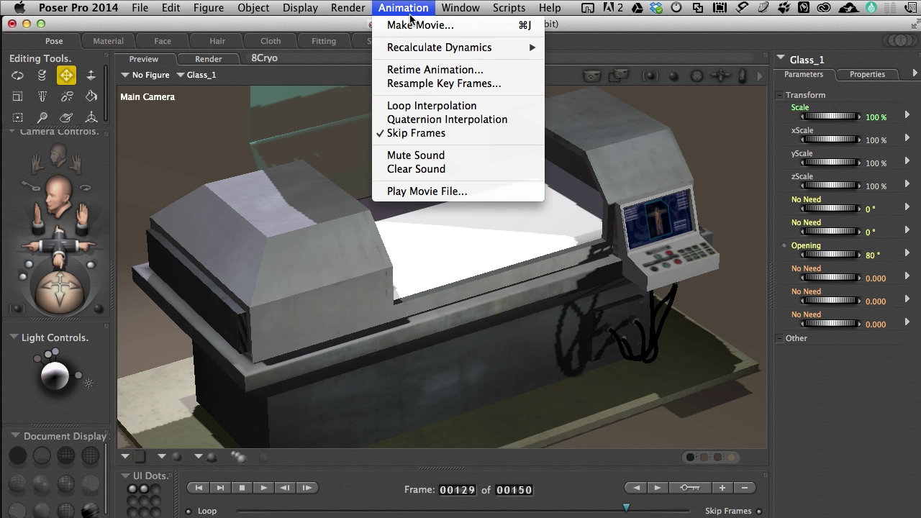
left_click(482, 24)
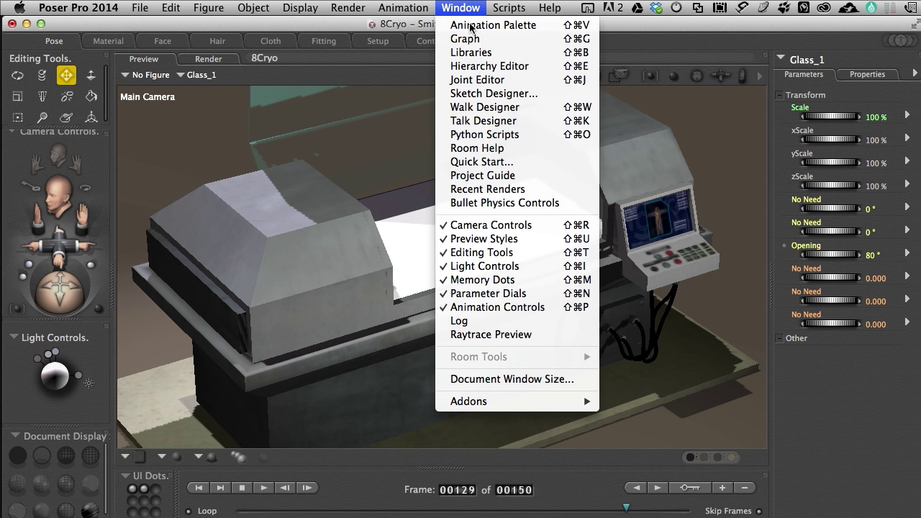
left_click_drag(502, 91, 418, 72)
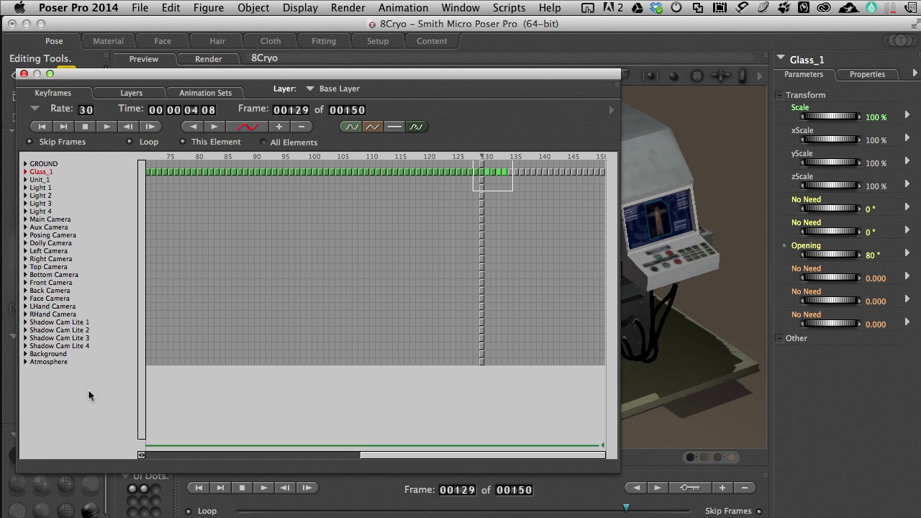
left_click(25, 251)
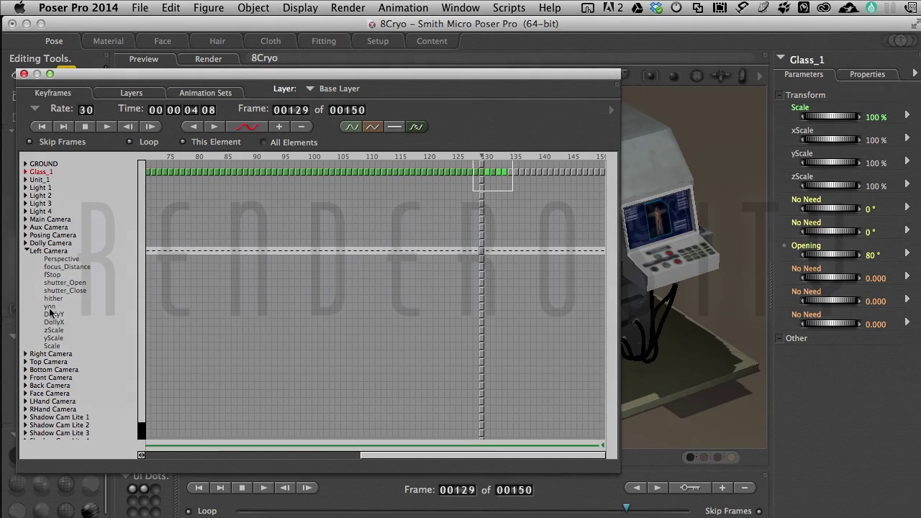
left_click(26, 251)
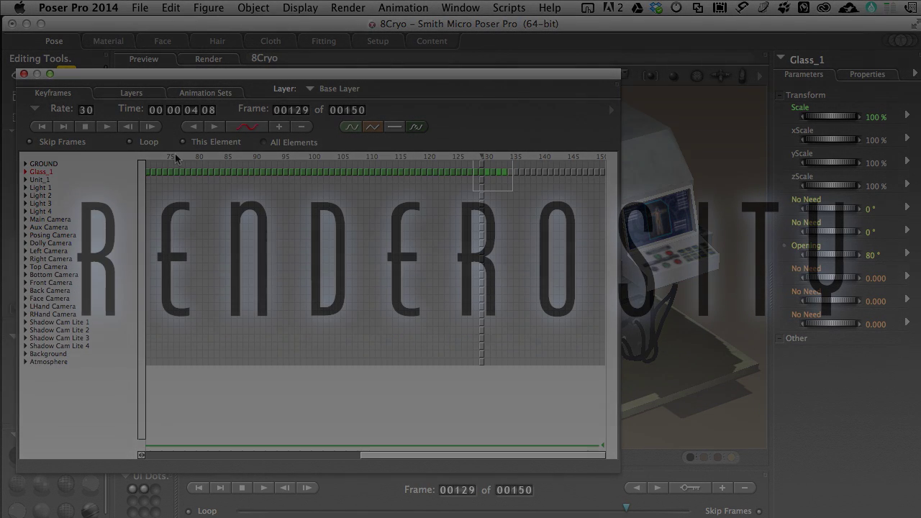